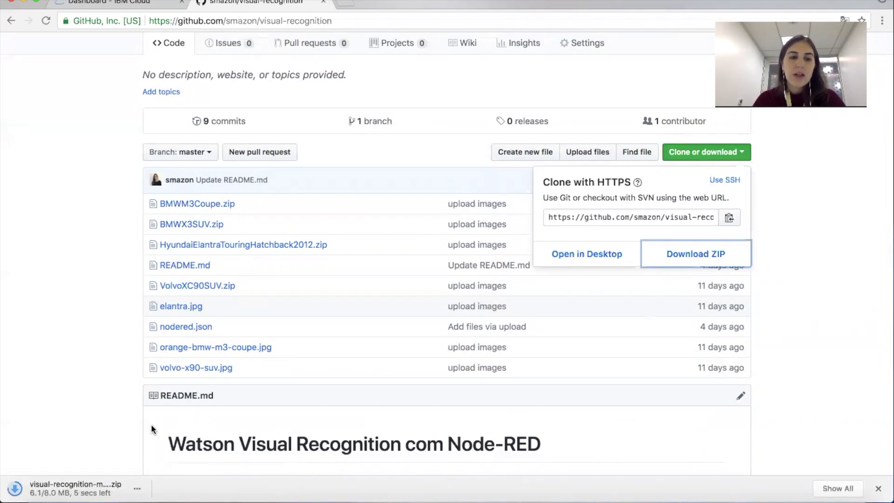
Step: Go from the dashboard to the IBM Cloud catalog and filter it to AI services
click(112, 3)
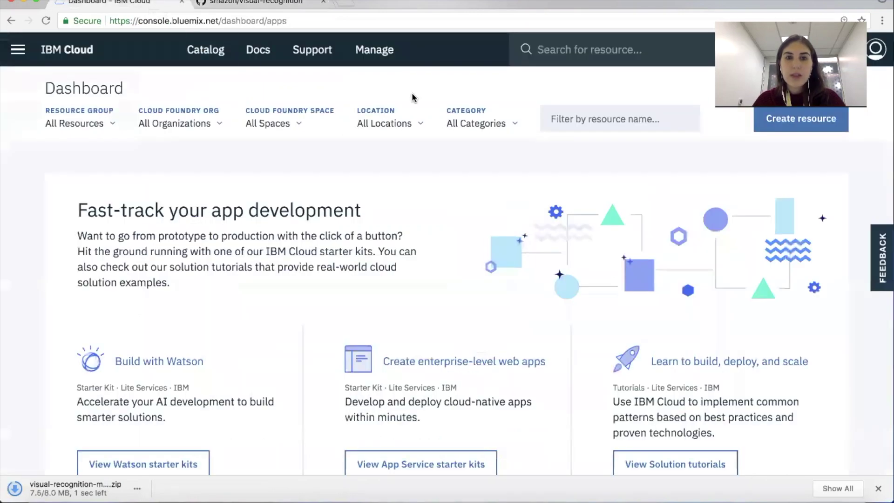
click(219, 50)
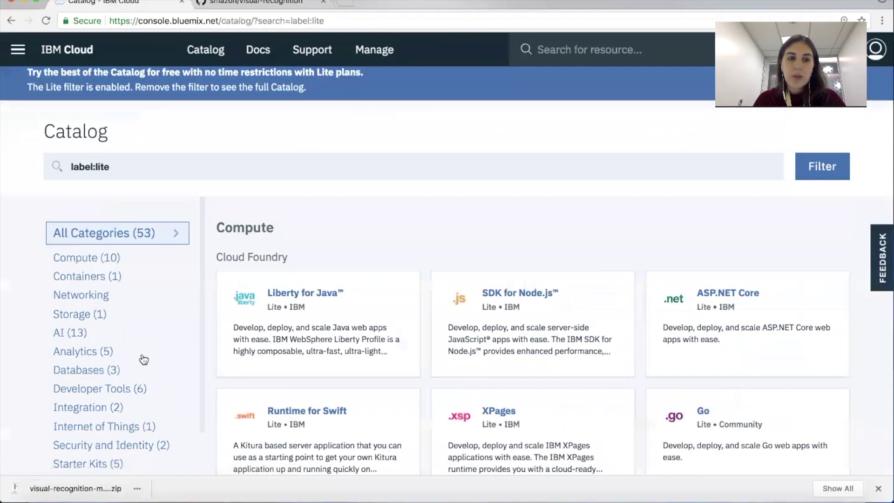
scroll(87, 276, down, 1)
click(87, 276)
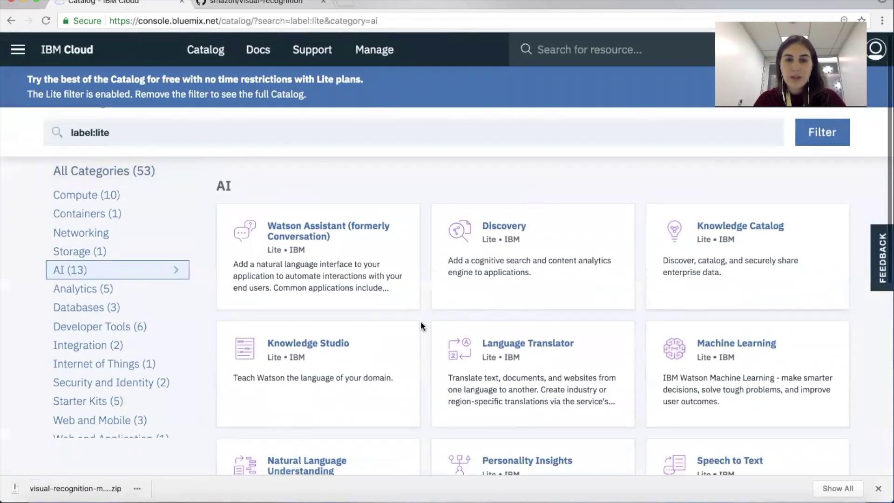
scroll(420, 321, down, 2)
scroll(407, 365, down, 3)
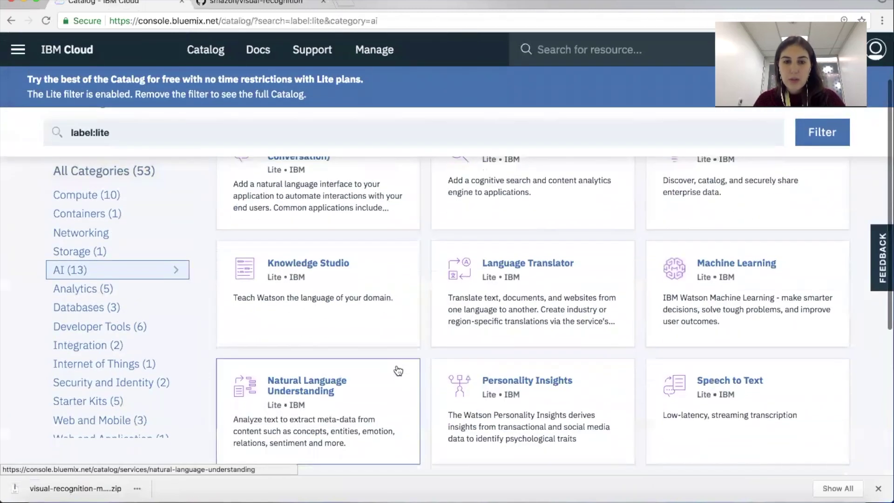
scroll(412, 353, down, 5)
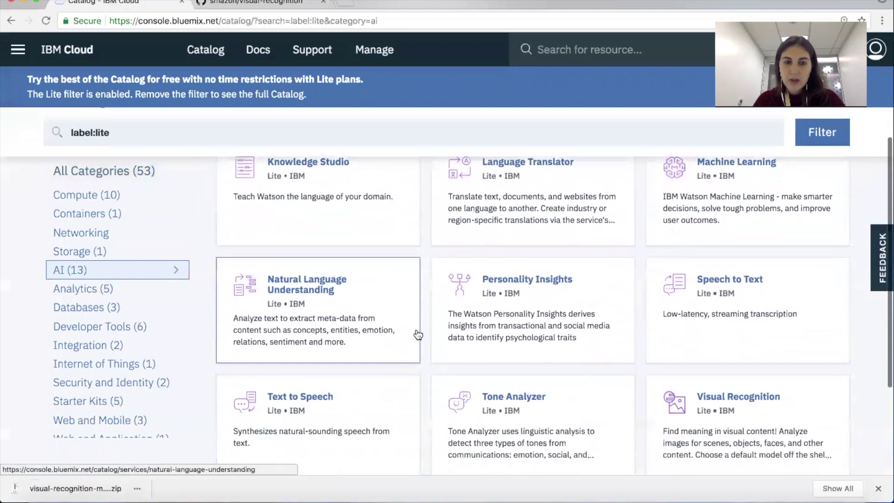
Step: Create a Lite Watson Studio instance named Watson Studio-2h in US South
click(331, 441)
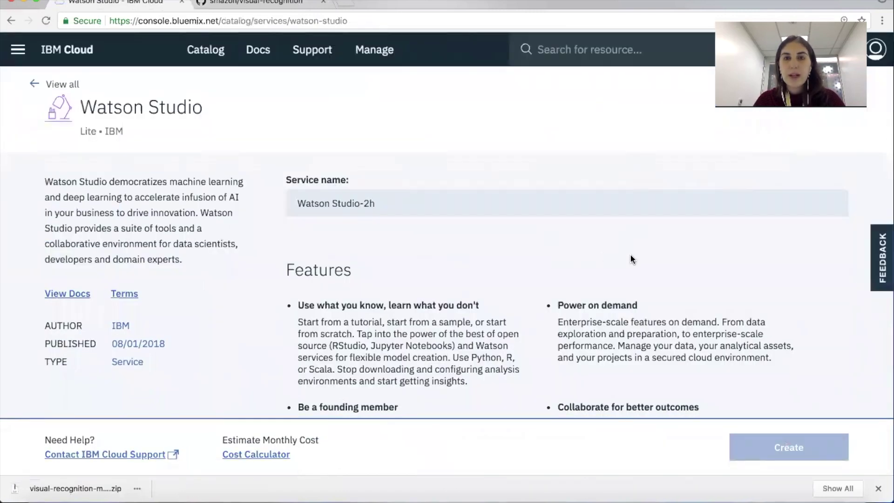
scroll(696, 314, down, 1)
scroll(696, 310, down, 1)
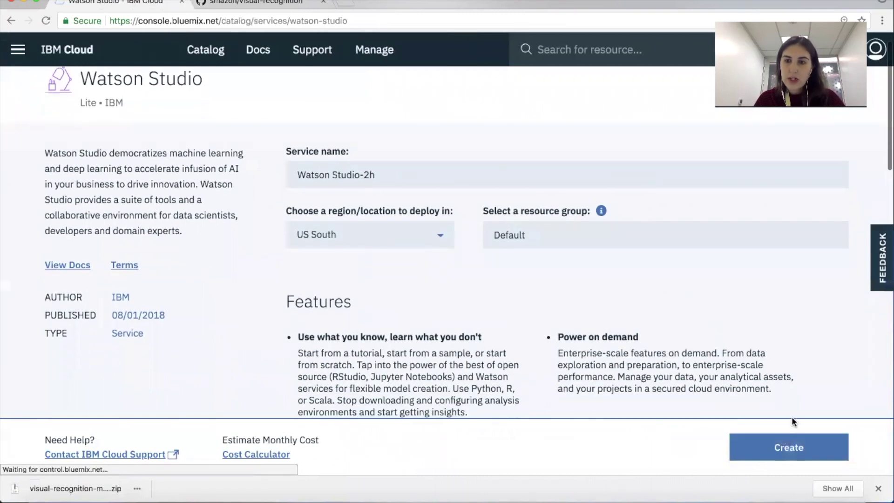
click(802, 443)
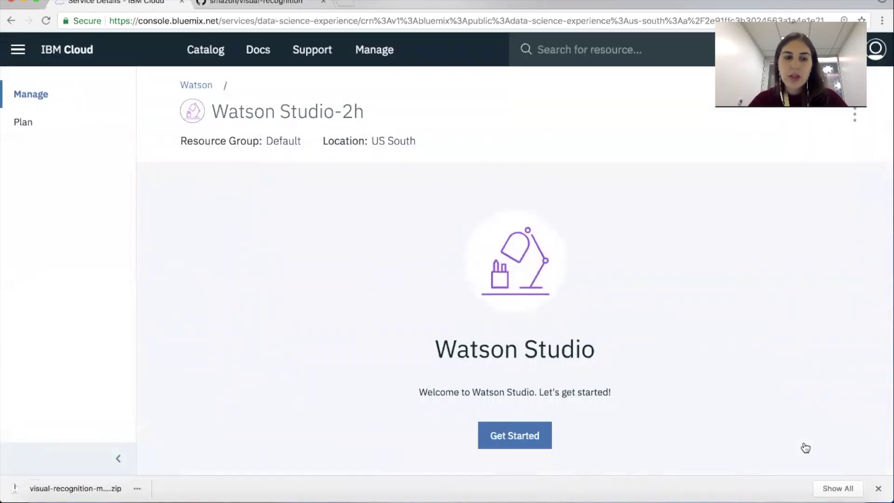
Step: Launch Watson Studio and finish registering with the default organization and dev space
click(530, 435)
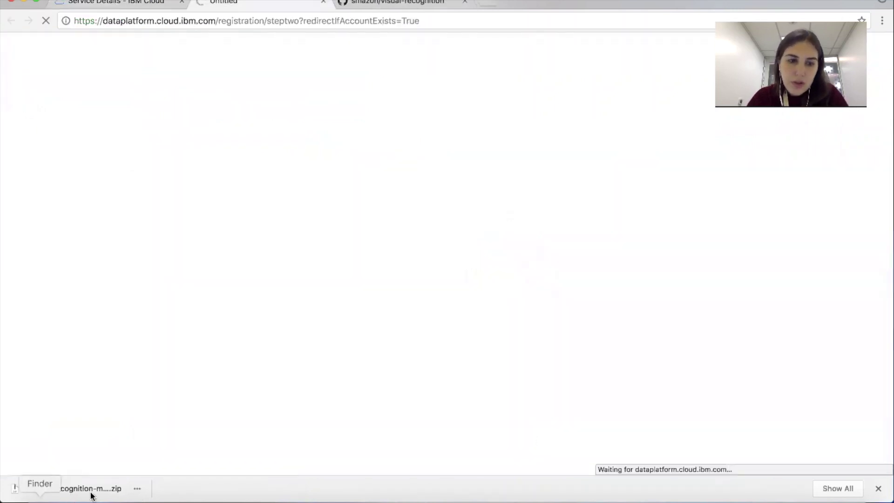
click(75, 487)
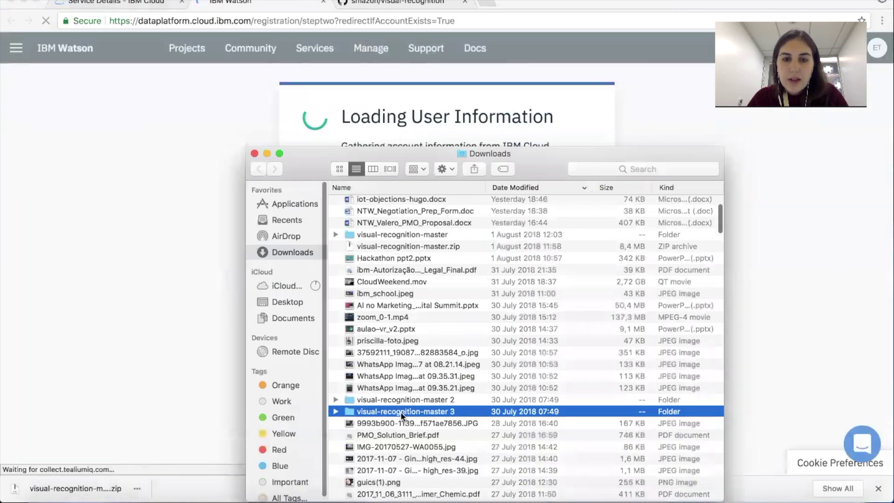
double_click(400, 412)
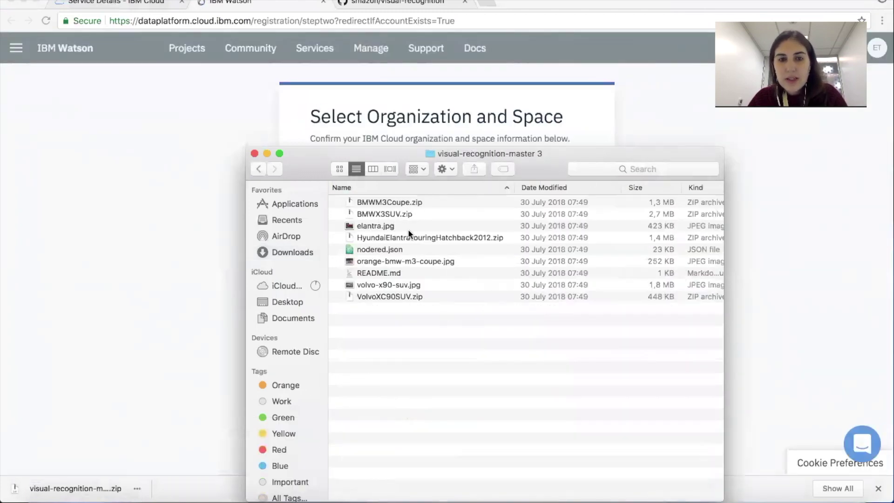
click(172, 274)
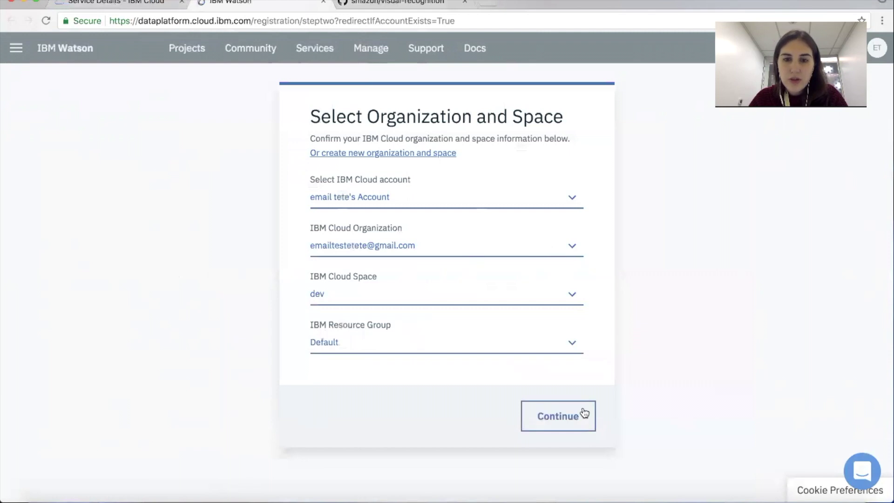
click(583, 414)
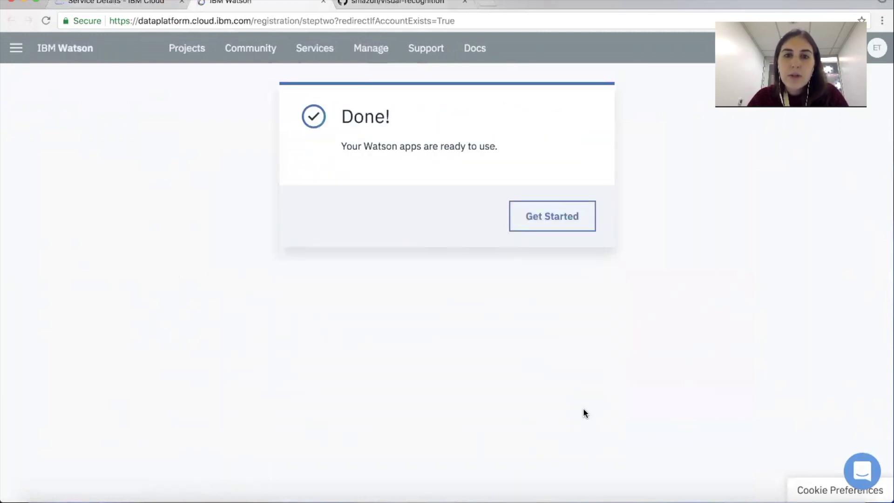
click(585, 231)
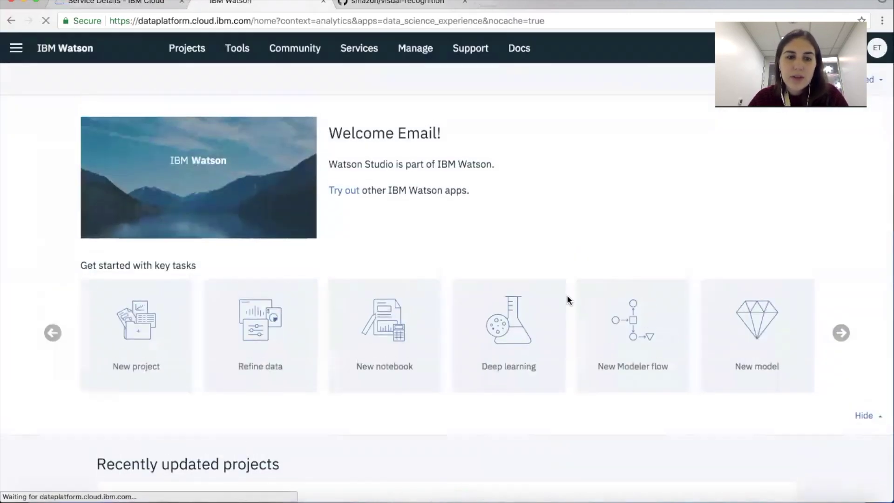
Step: Start a new Watson Studio project named Tutorial VR
click(187, 49)
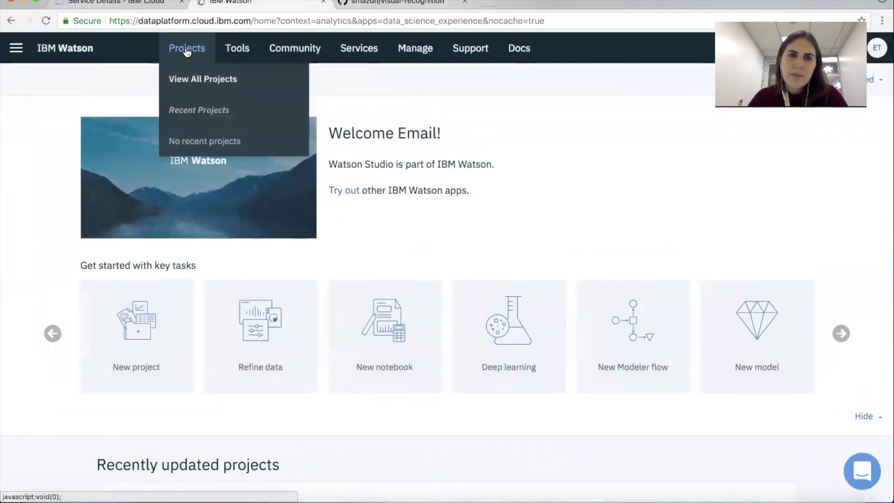
click(203, 75)
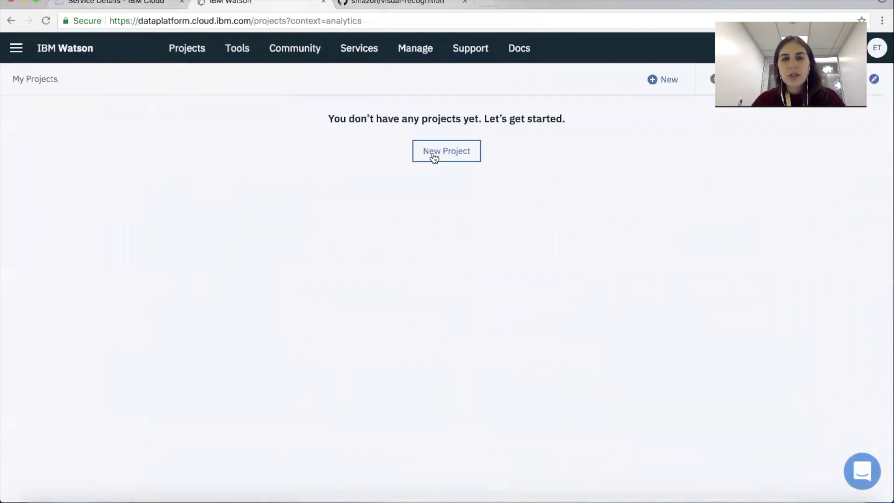
click(445, 156)
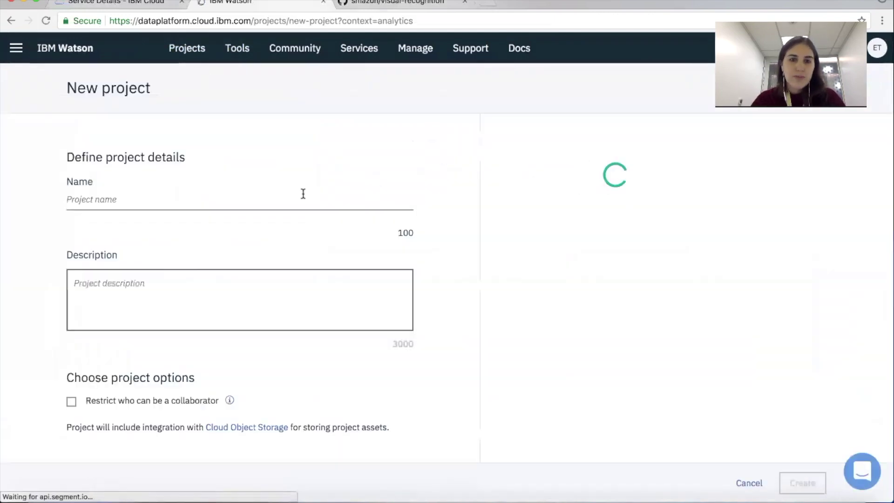
text(Tutorial VR)
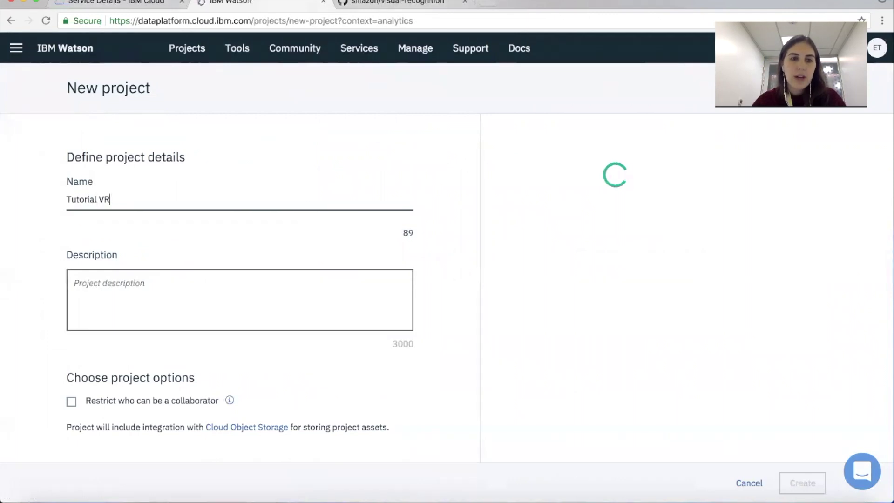
scroll(331, 267, down, 2)
scroll(520, 264, up, 2)
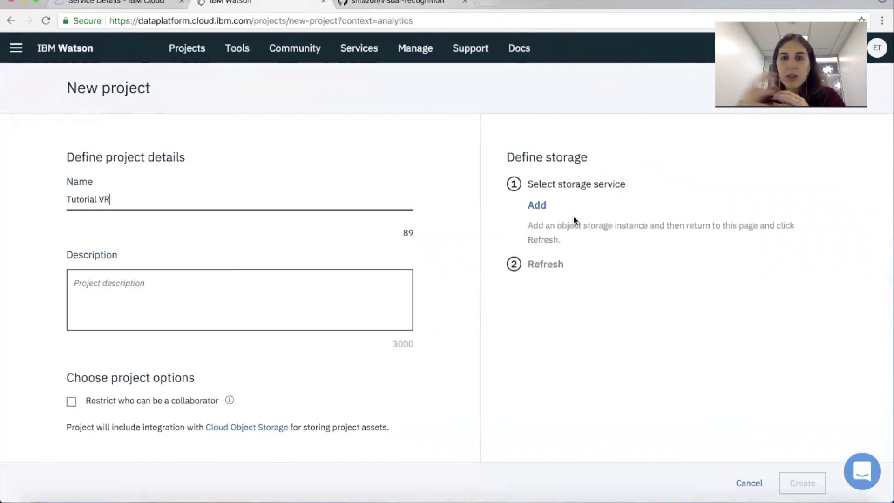
Step: Attach a new Lite Cloud Object Storage instance and create the Tutorial VR project
click(533, 201)
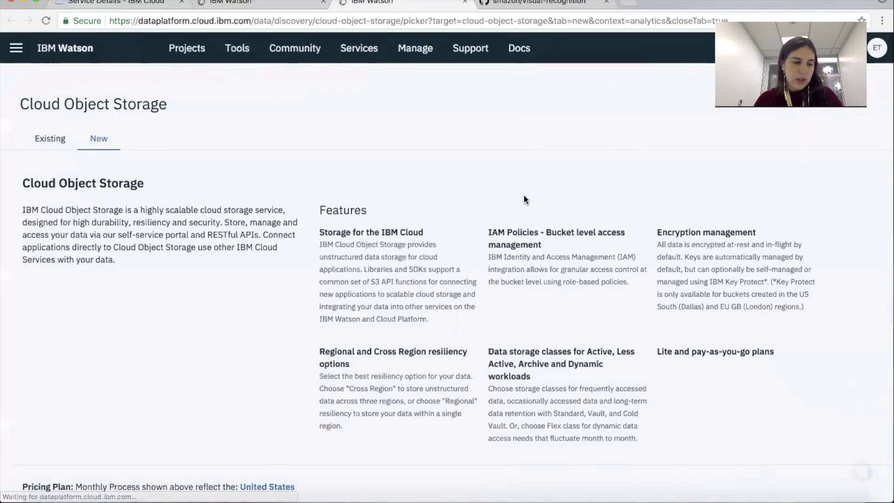
scroll(547, 269, down, 3)
scroll(605, 326, down, 5)
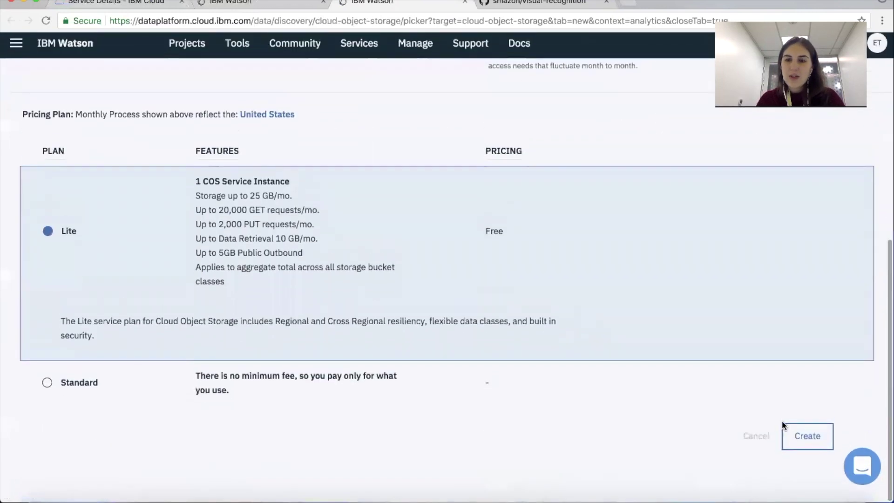
click(802, 439)
click(612, 388)
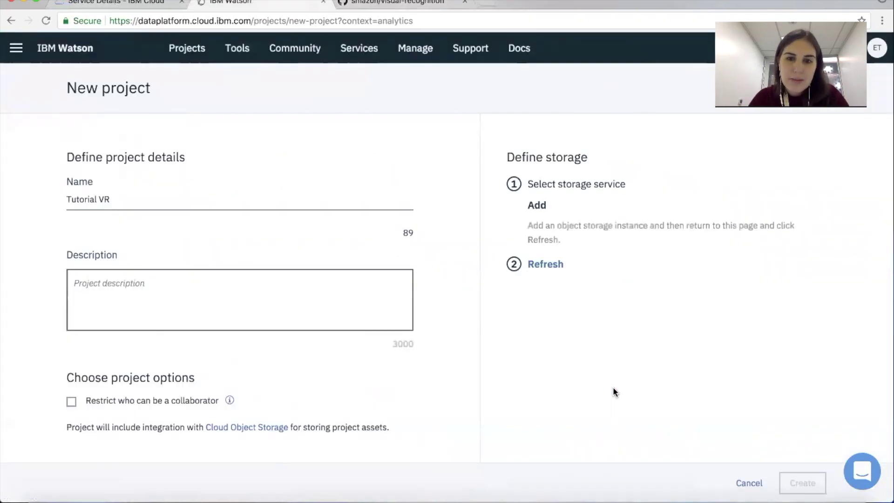
click(553, 268)
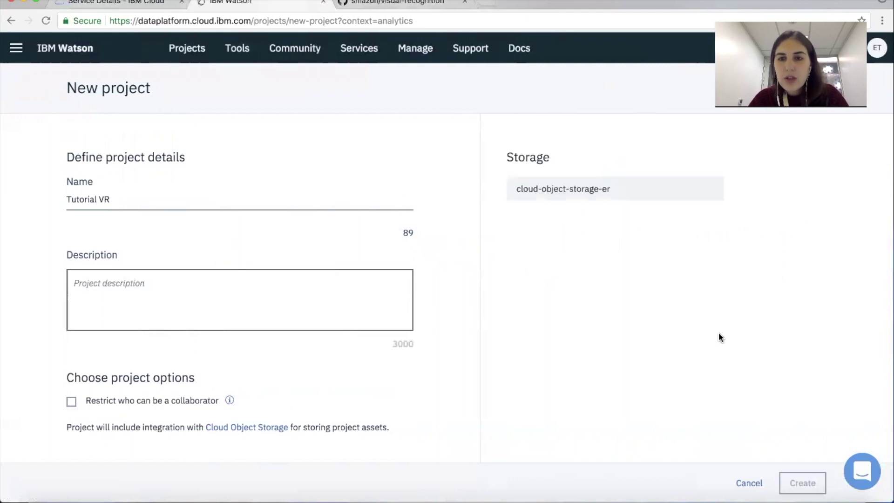
click(802, 479)
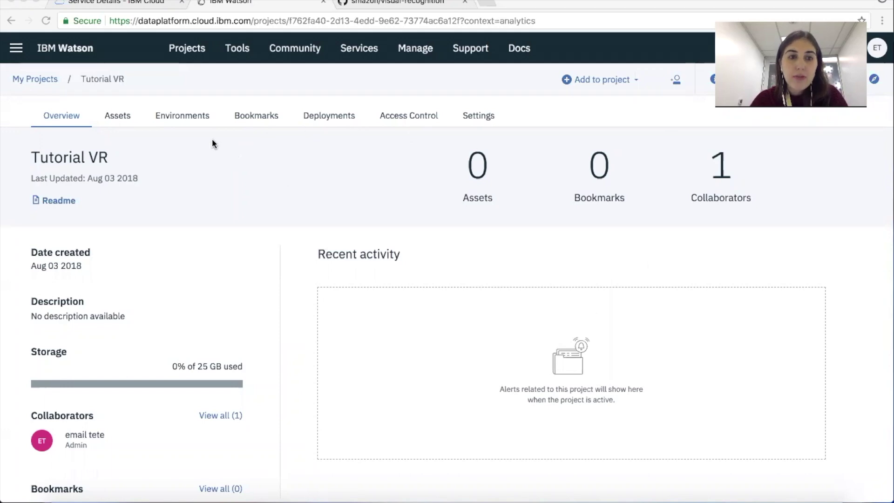
Step: Upload BMWM3Coupe.zip and BMWX3SUV.zip to the project's data assets
click(119, 116)
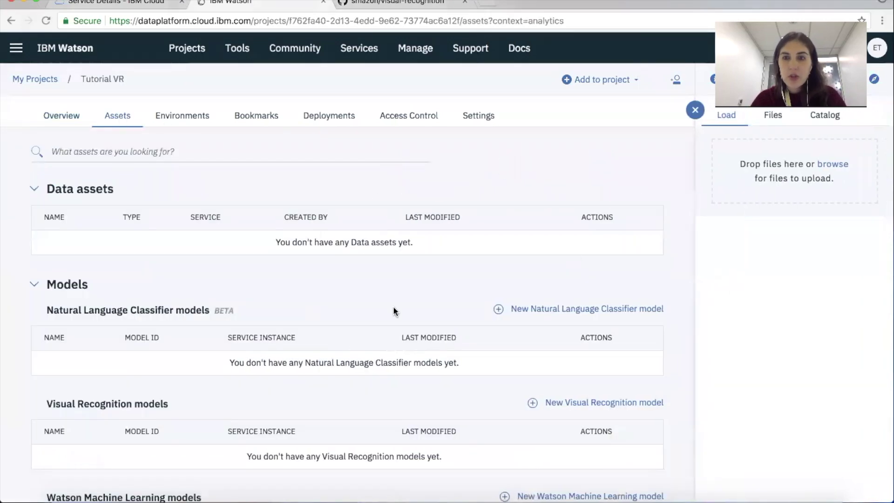
key(ctrl+Up)
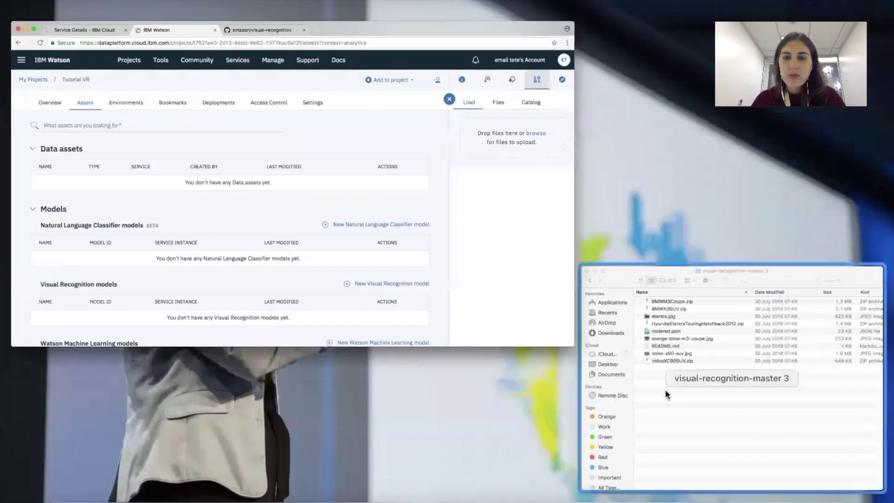
click(665, 389)
click(408, 202)
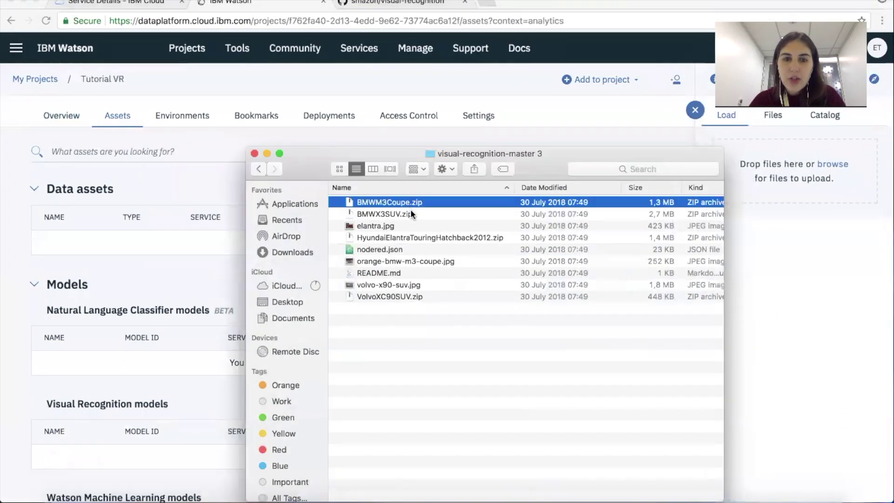
shift+click(410, 210)
drag(413, 214, 752, 207)
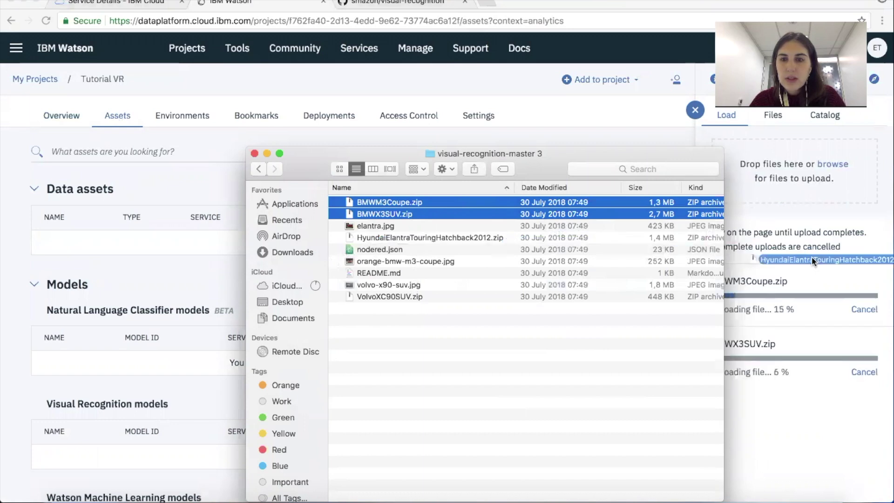
Step: Upload VolvoXC90SUV.zip and HyundaiElantraTouringHatchback2012.zip, then close the file browser
drag(418, 298, 837, 189)
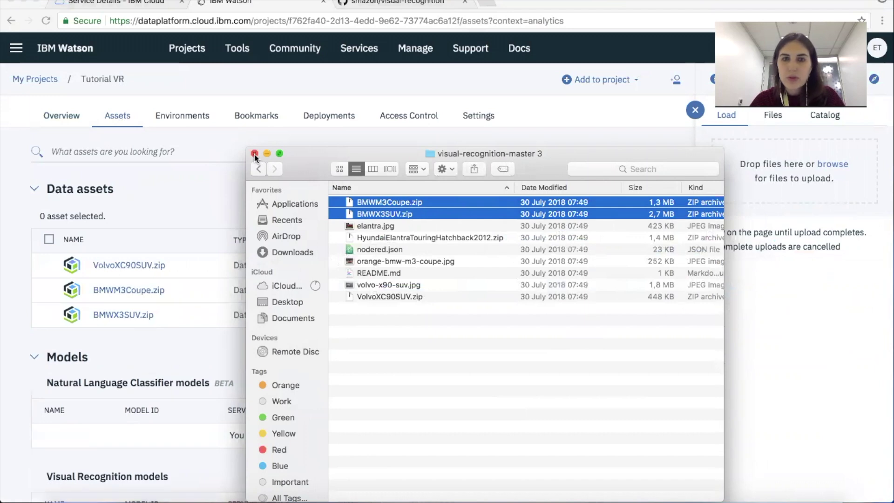
drag(540, 160, 519, 229)
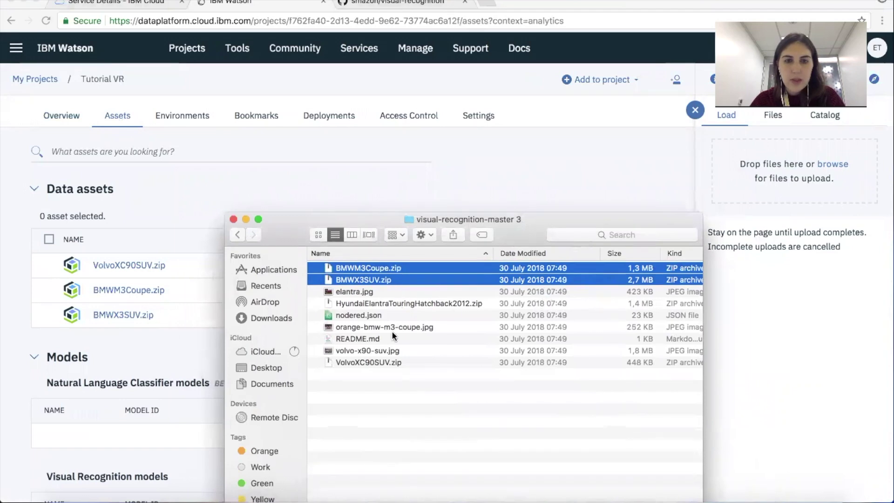
drag(394, 305, 807, 163)
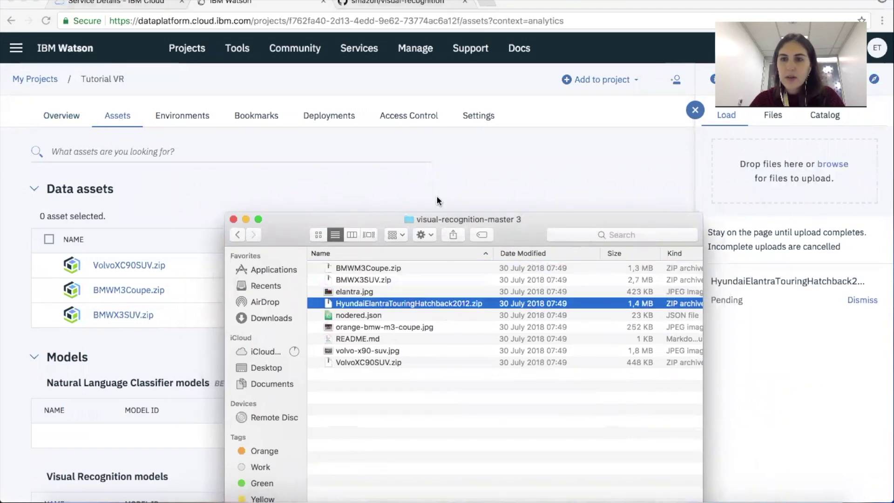
click(233, 219)
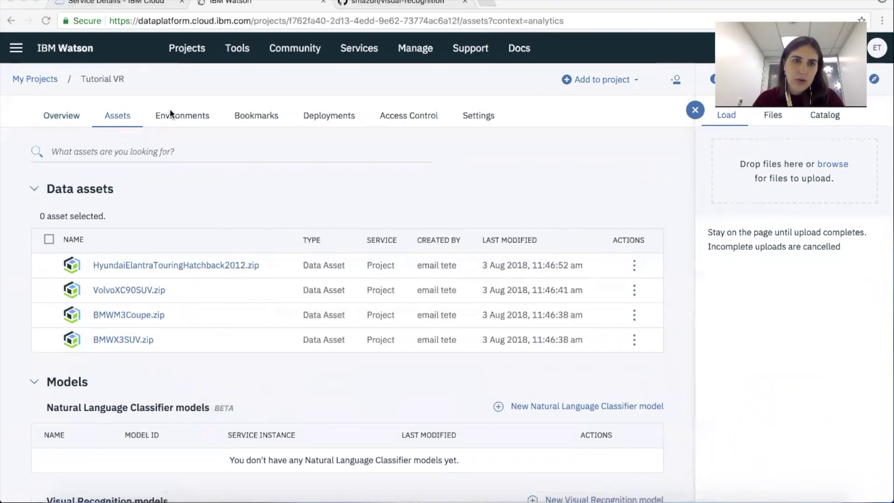
Step: Check the project's Deployments and Environments, then return to the assets list
click(334, 117)
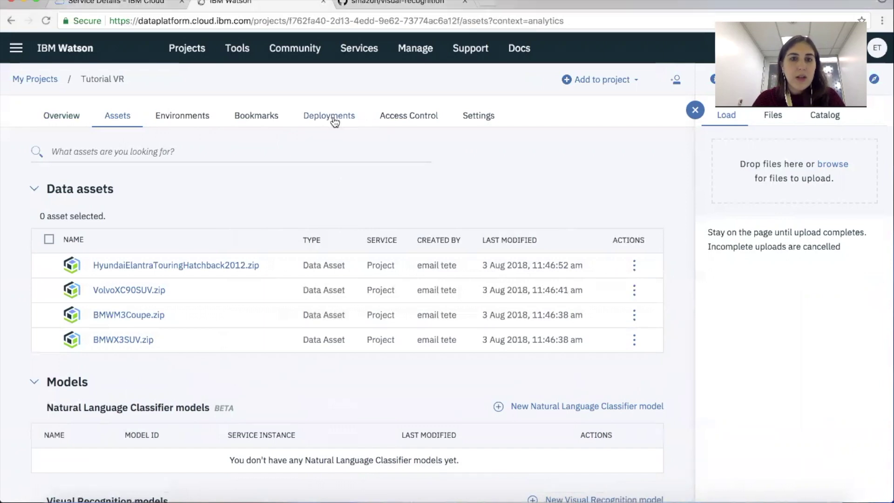
click(182, 116)
click(118, 117)
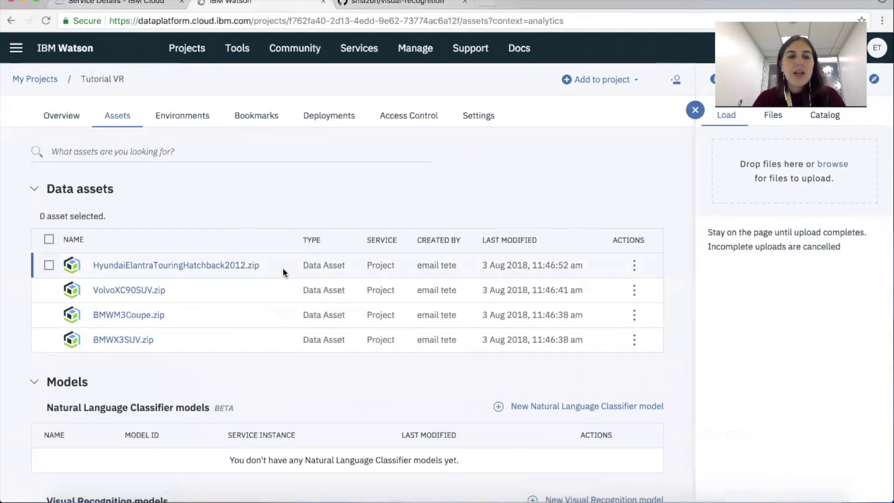
scroll(283, 267, down, 10)
scroll(207, 169, up, 2)
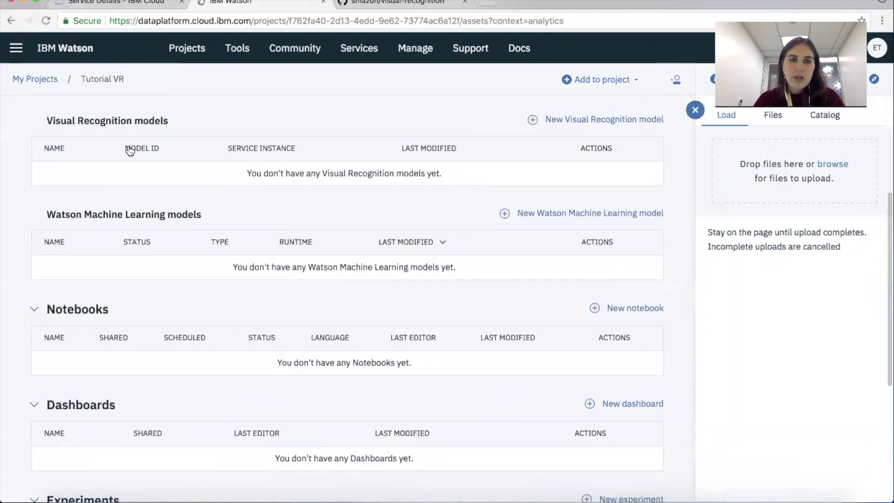
Step: Create a new Visual Recognition model backed by a Lite watson-vision-combined-qa service
click(577, 119)
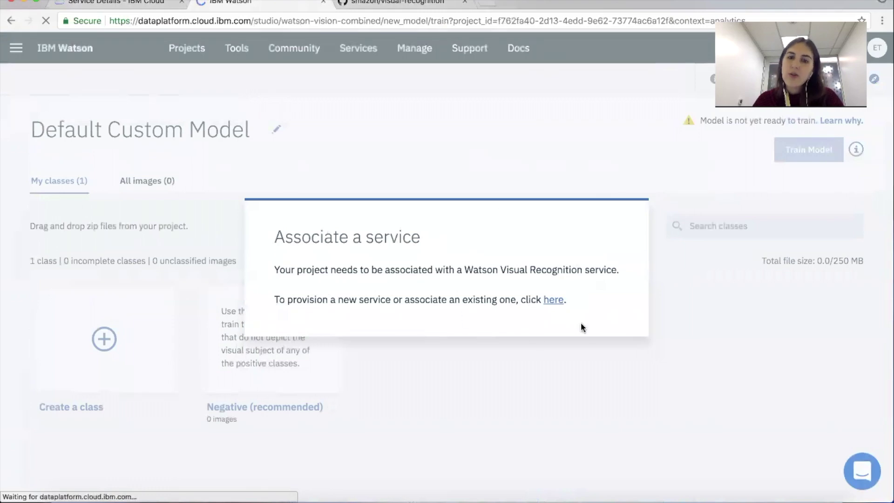
click(554, 300)
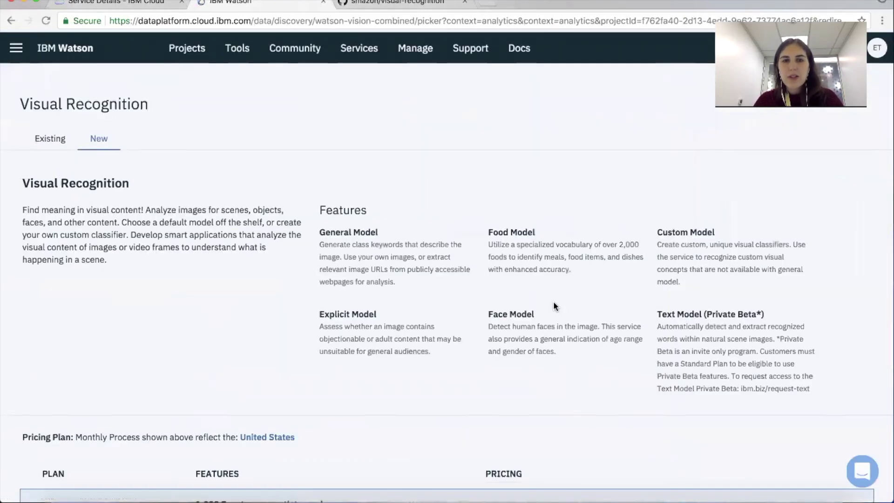
scroll(626, 331, down, 6)
click(807, 440)
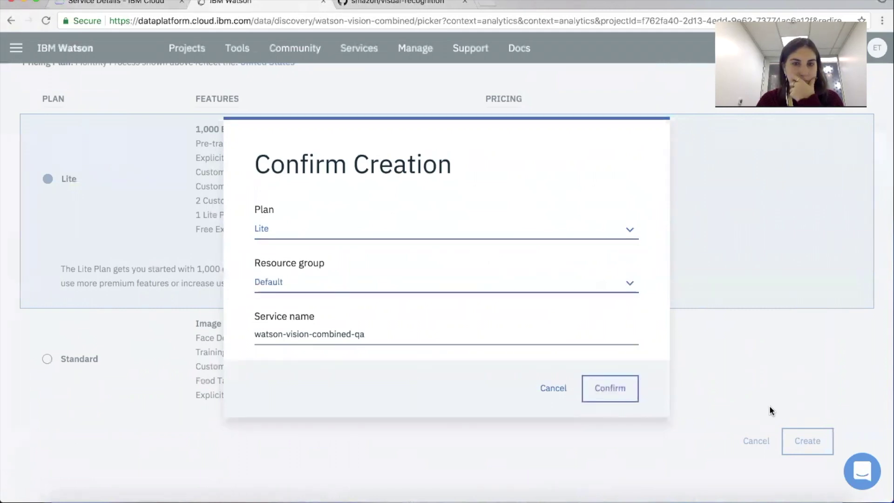
click(621, 389)
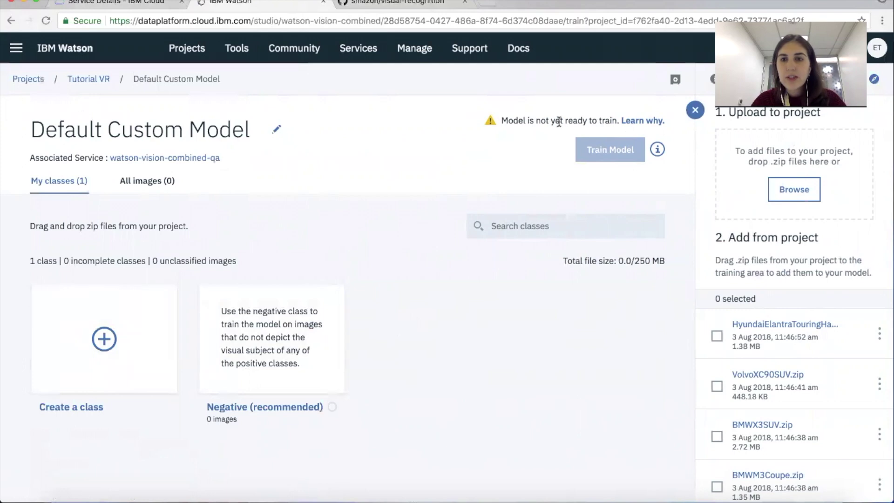
Step: Add the Hyundai, VolvoXC90SUV, BMWX3SUV and BMWM3Coupe zips to the model as classes
click(717, 336)
click(716, 386)
click(717, 436)
click(717, 487)
click(847, 300)
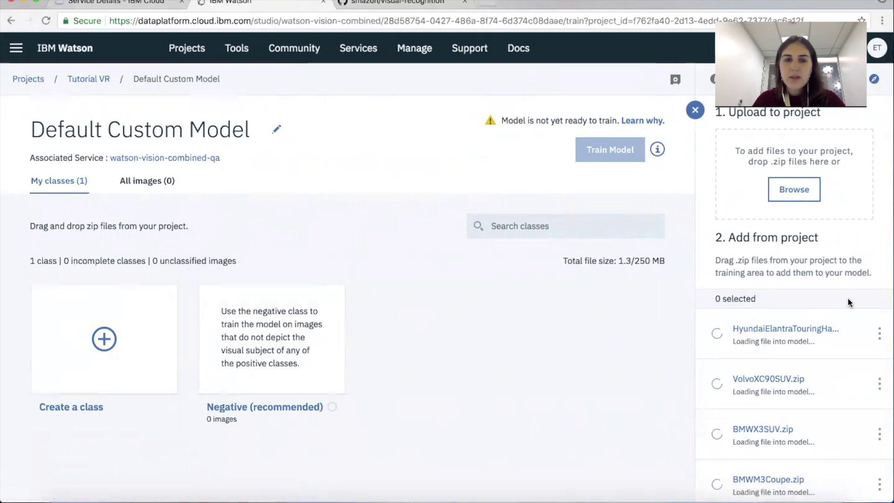
Step: Scroll through the loaded classes to confirm all 40 images are in place
scroll(296, 305, down, 3)
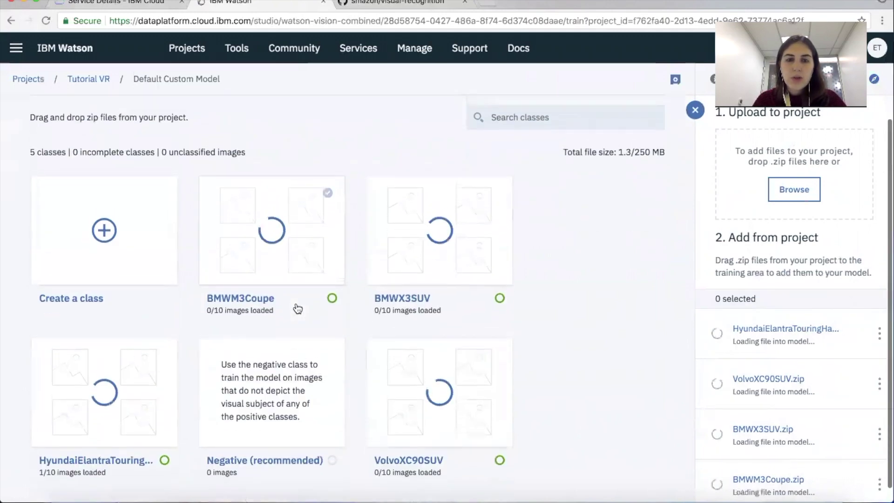
scroll(297, 308, up, 1)
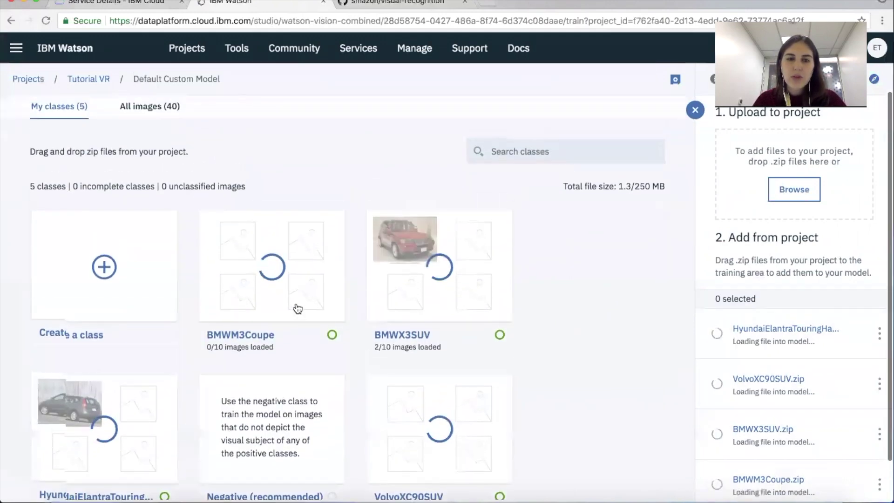
scroll(297, 307, up, 2)
scroll(297, 305, down, 4)
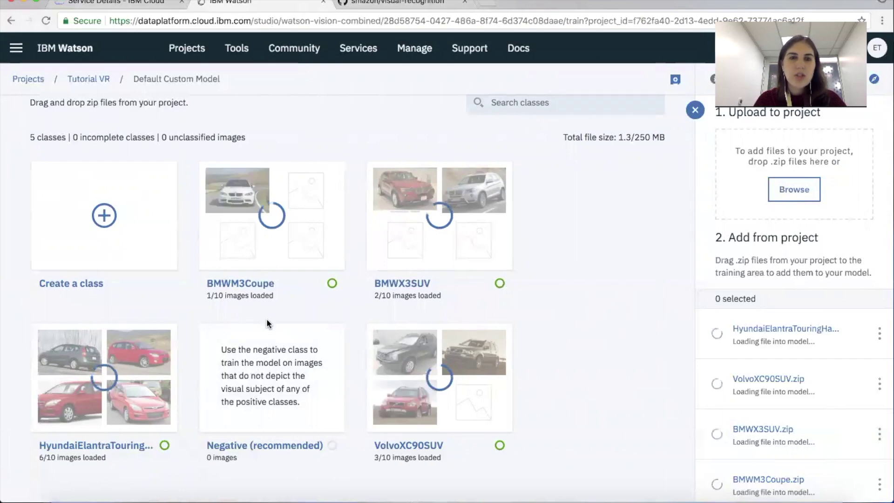
scroll(266, 318, up, 3)
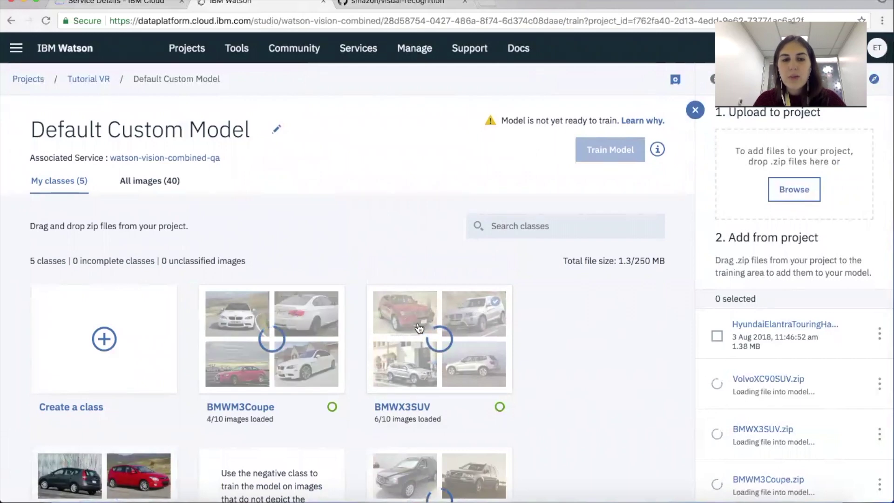
scroll(419, 329, down, 2)
scroll(417, 328, up, 2)
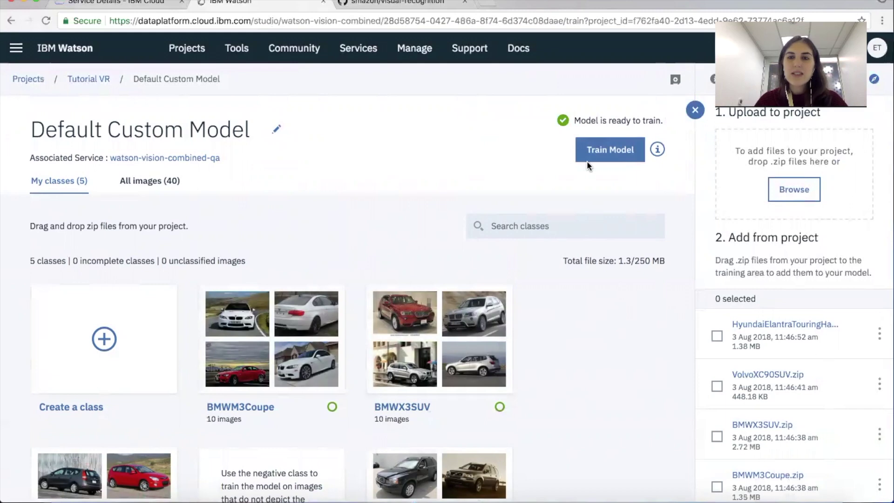
Step: Train the Default Custom Model and go back to the IBM Cloud service details tab
click(599, 158)
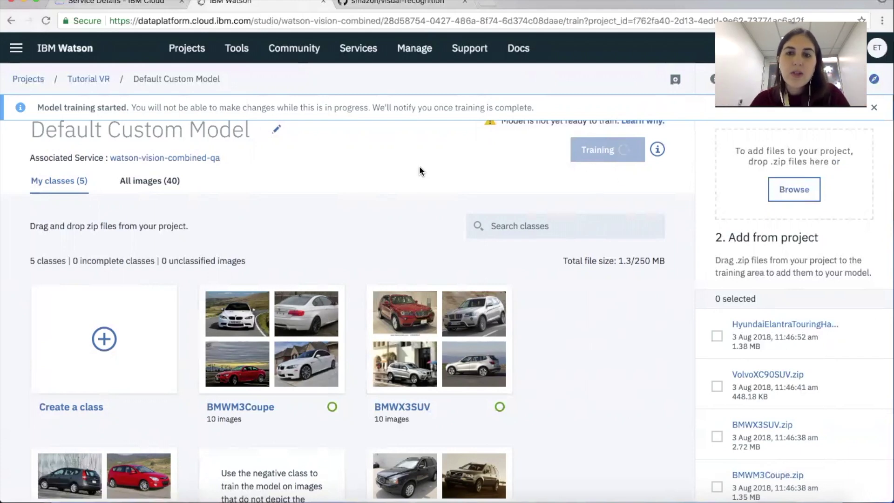
click(122, 5)
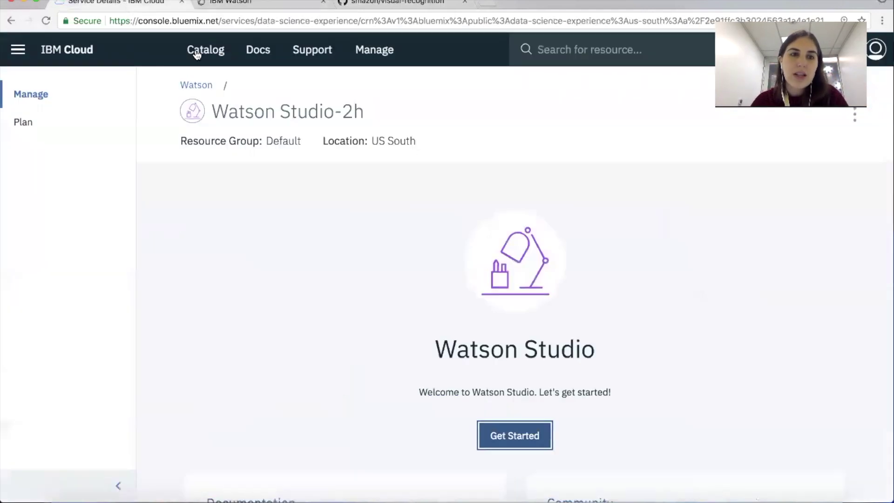
Step: Search the catalog for 'label:lite node' and open the Node-RED Starter app
click(208, 60)
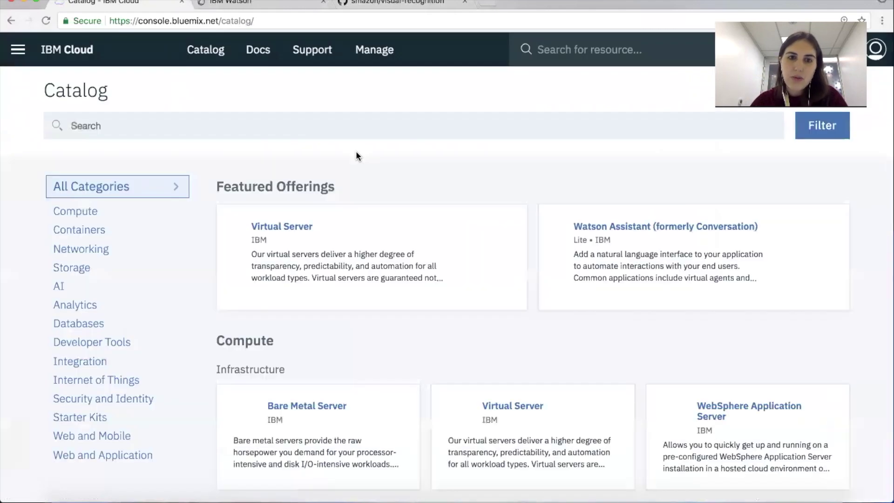
click(232, 165)
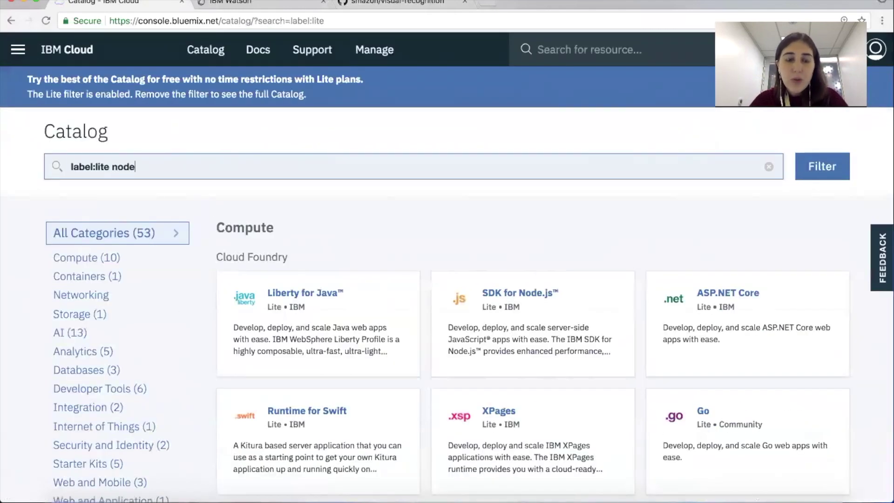
key(Return)
scroll(353, 298, down, 5)
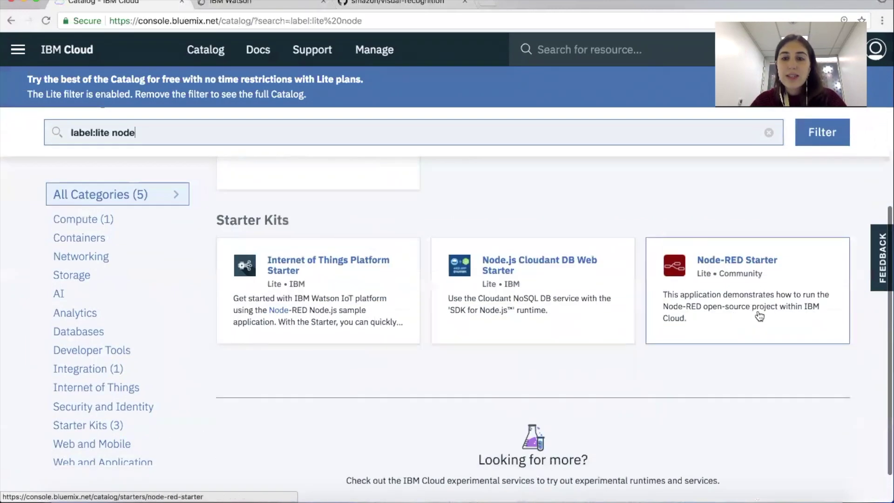
click(759, 316)
Step: Name the Node-RED app teste-aulao-vr-smazon-01 and review its Lite plan settings
click(593, 192)
text(teste-aulao-vr-smazon-01)
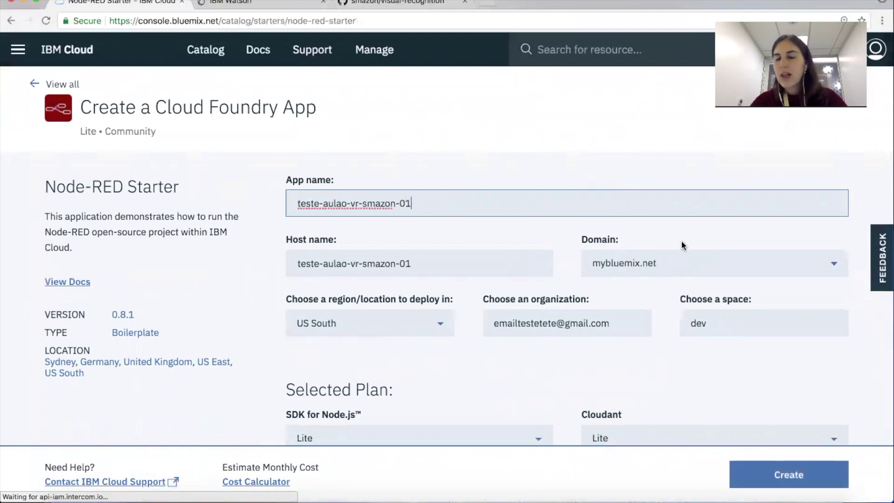
scroll(680, 241, down, 1)
scroll(513, 277, down, 3)
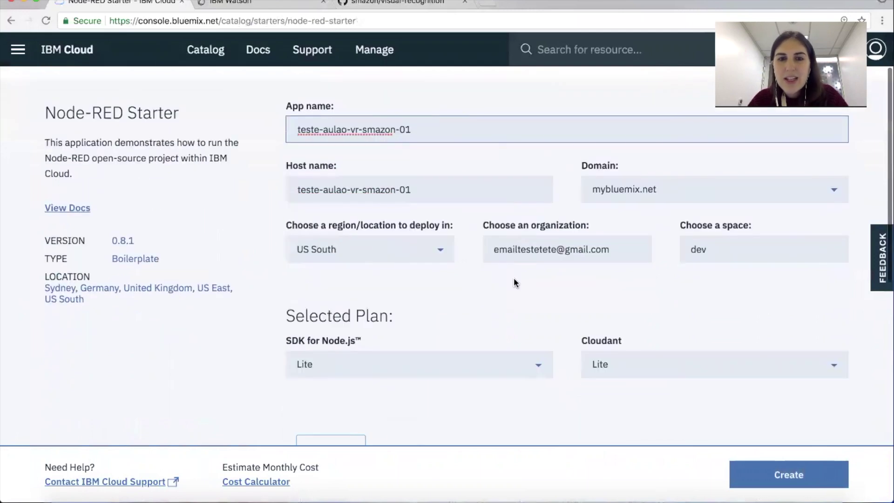
Step: Create the Node-RED app, then open raw nodered.json on GitHub and select all its JSON
click(788, 476)
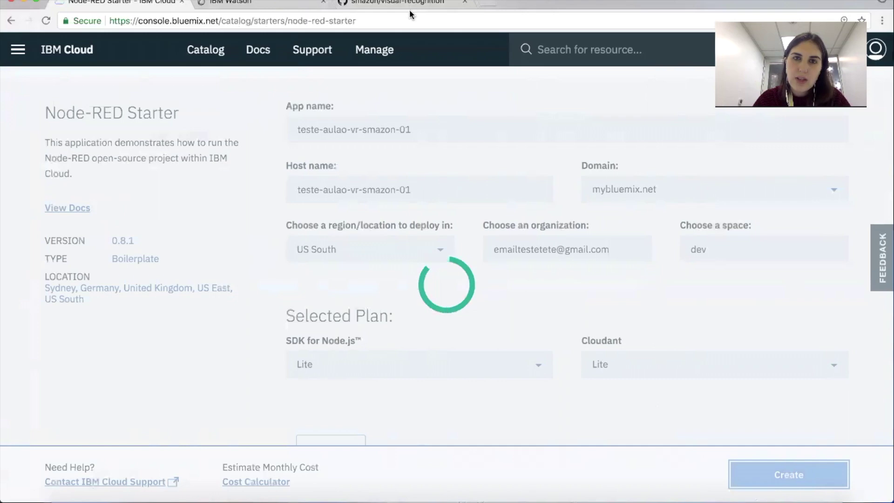
key(super+3)
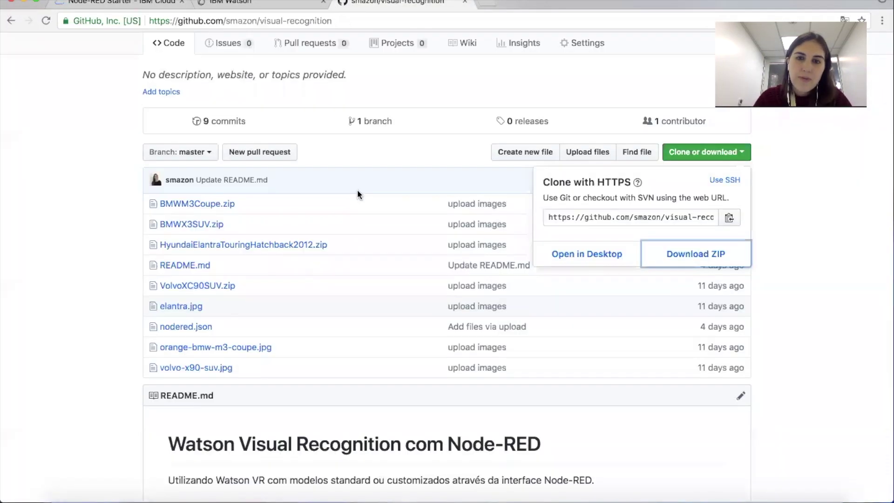
scroll(365, 279, down, 10)
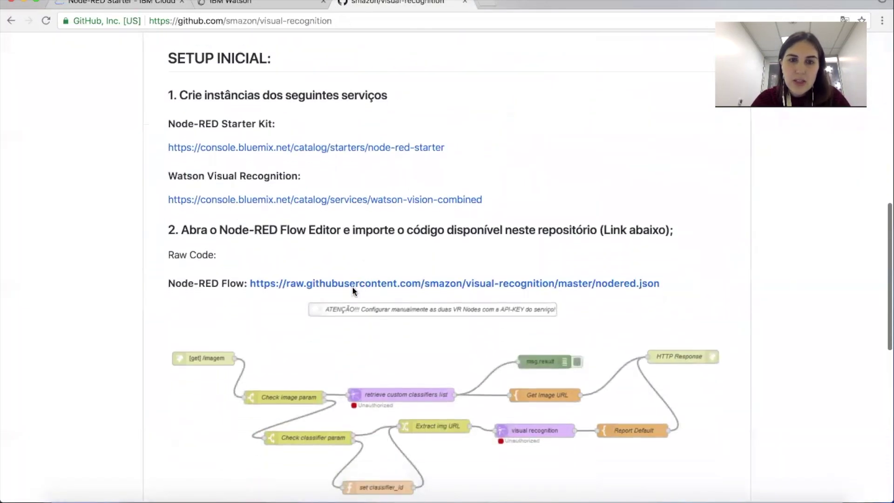
click(330, 286)
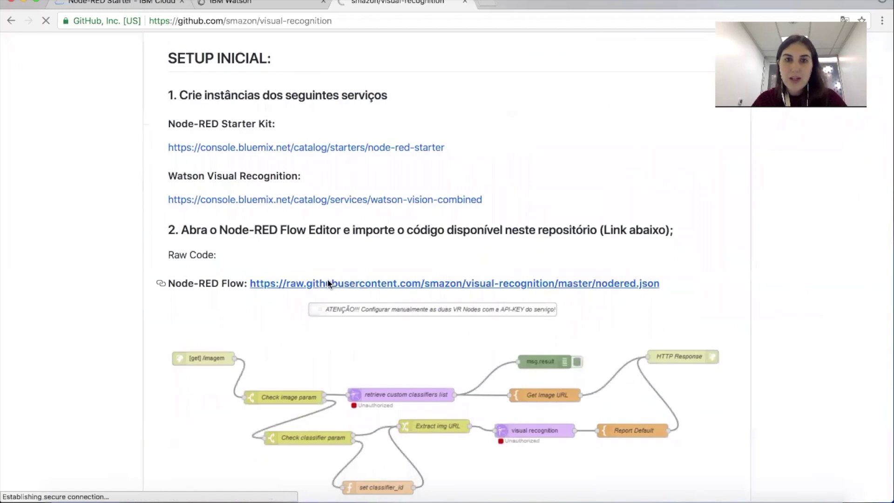
key(ctrl+a)
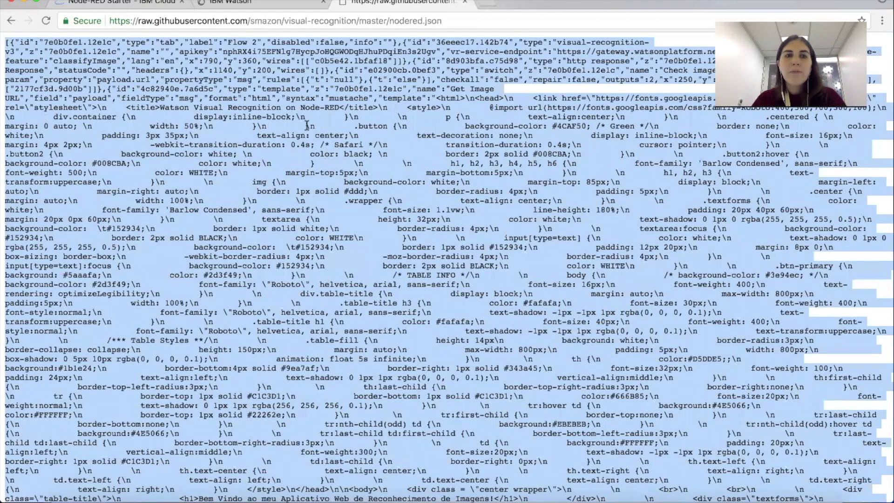
click(145, 4)
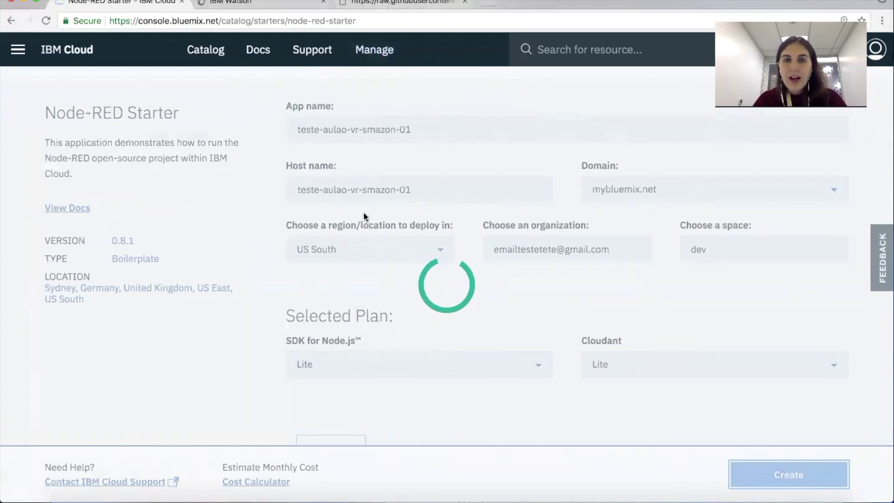
Step: Start the stopped teste-aulao-vr-smazon-01 app and open its app URL
key(super+3)
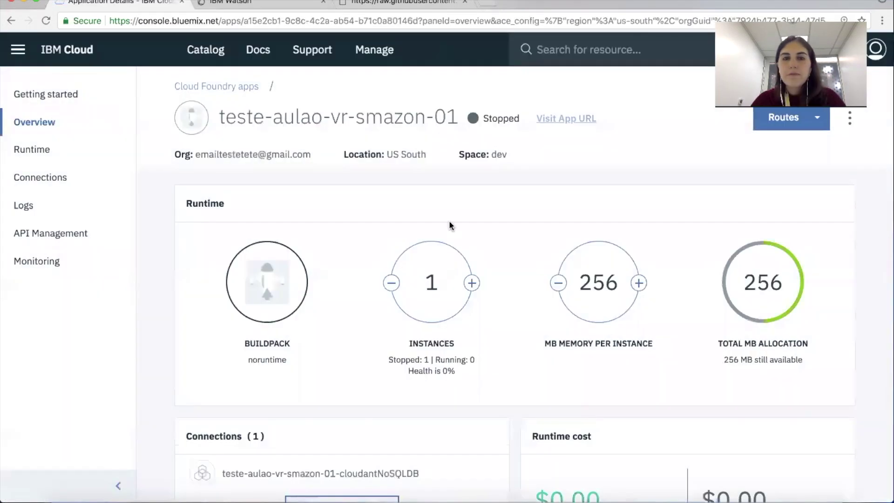
click(851, 124)
click(832, 157)
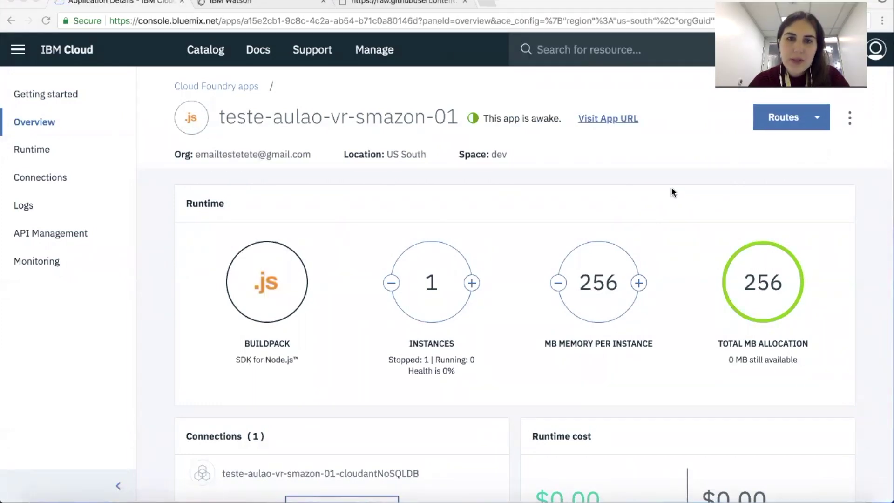
click(584, 118)
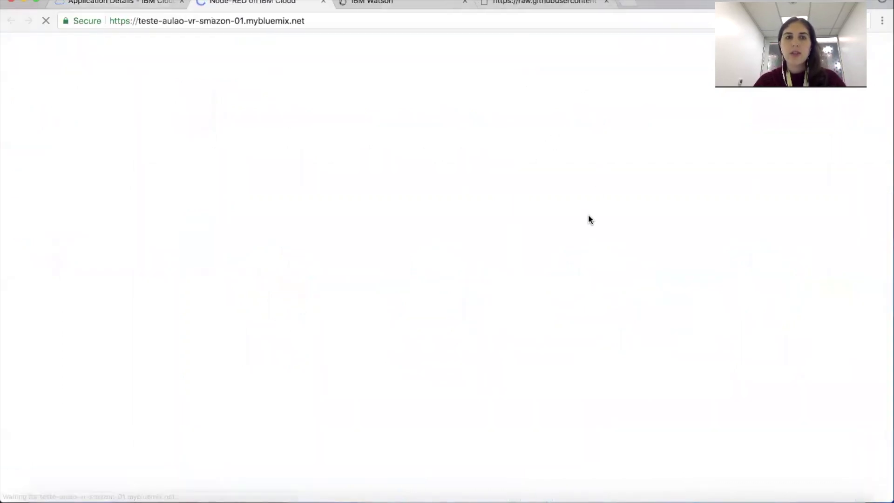
Step: Secure the Node-RED editor with a username and password in the setup wizard
click(652, 441)
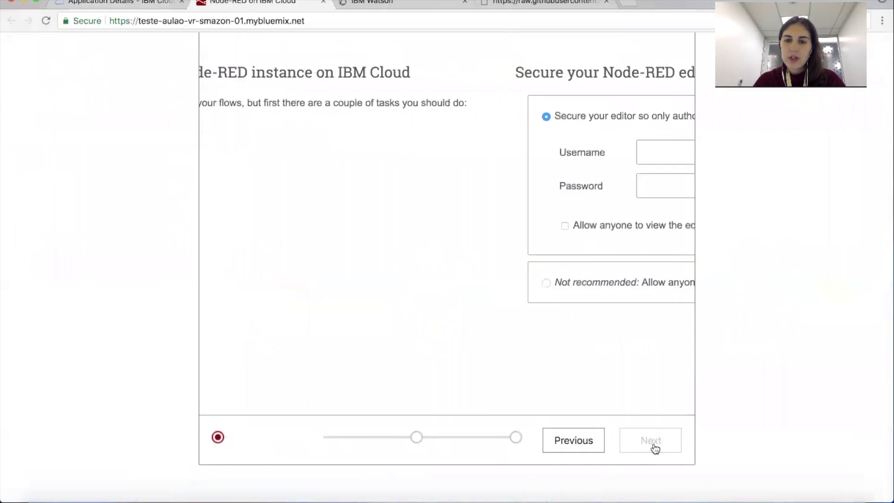
click(429, 156)
key(Tab)
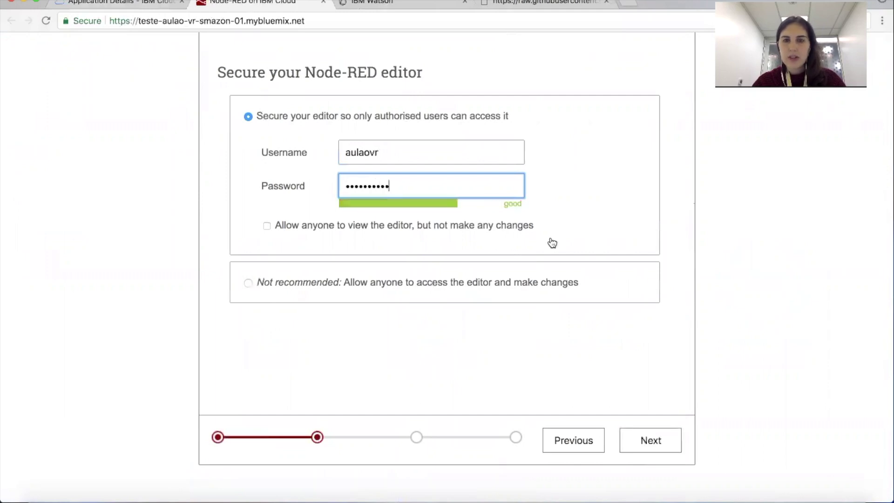
Step: Finish the remaining setup steps and let Chrome save the editor password
click(659, 451)
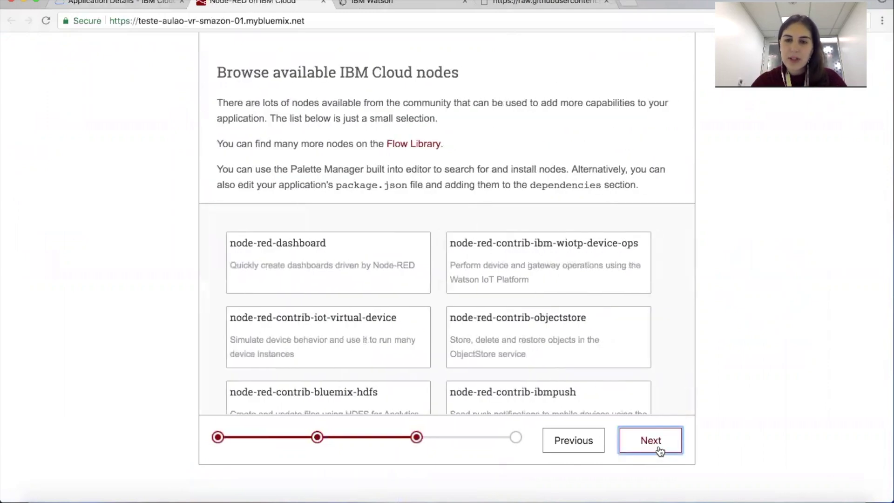
click(650, 440)
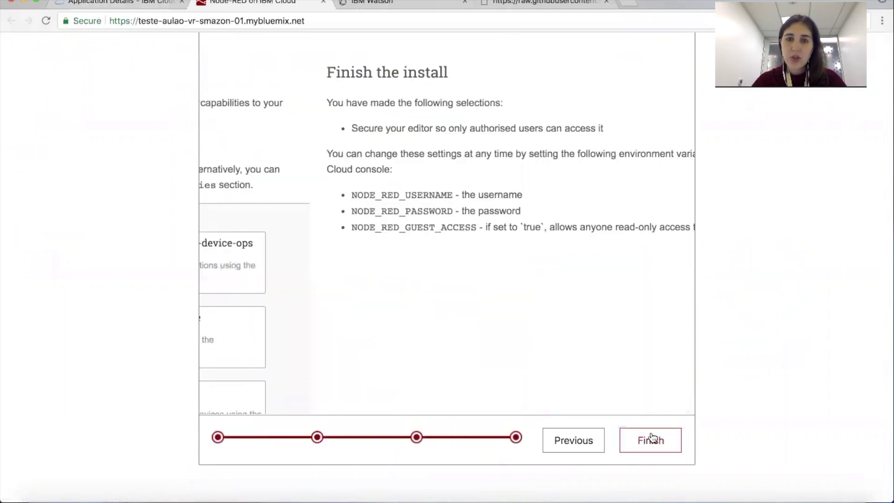
click(651, 438)
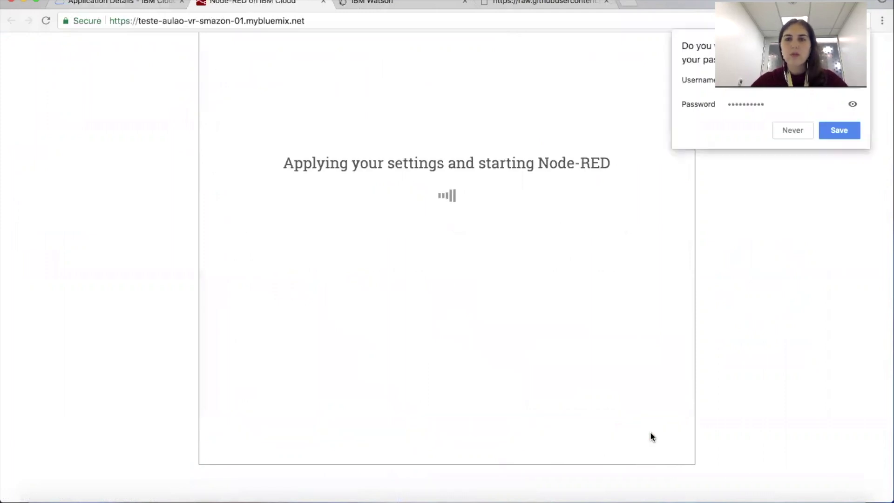
click(832, 136)
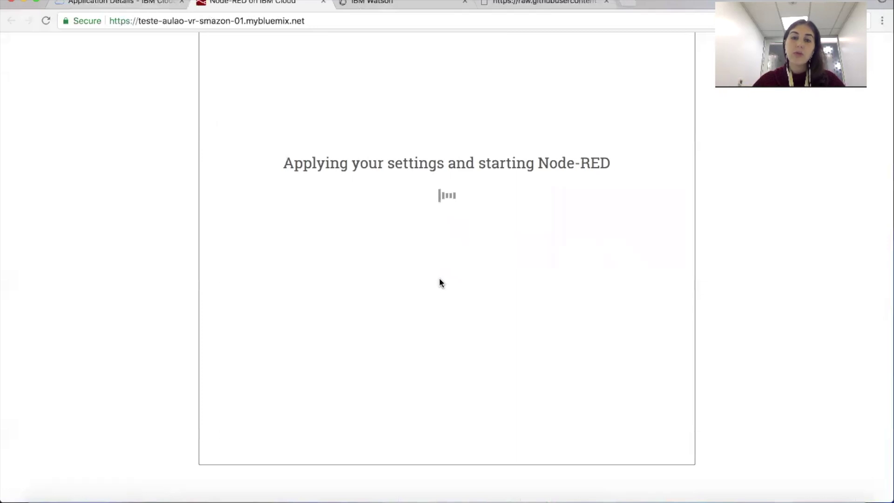
key(ctrl+Tab)
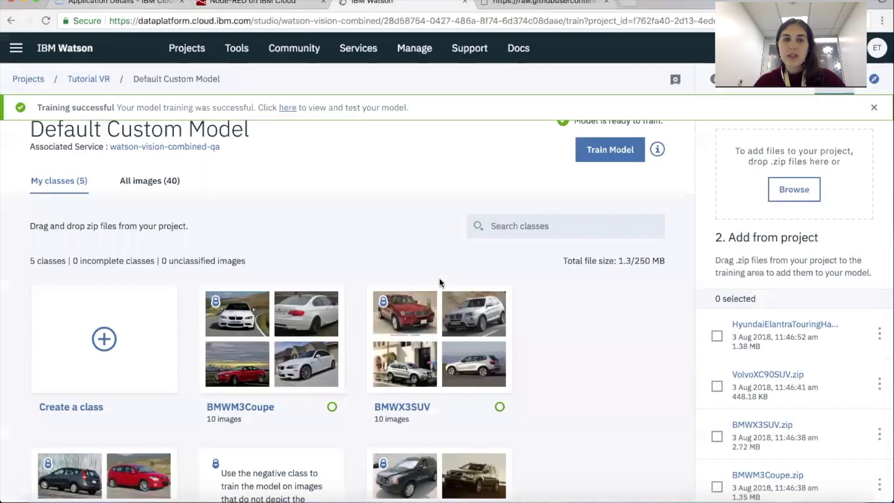
Step: Select all of the raw nodered.json flow text, then return to the Node-RED tab
key(ctrl+Tab)
key(super+a)
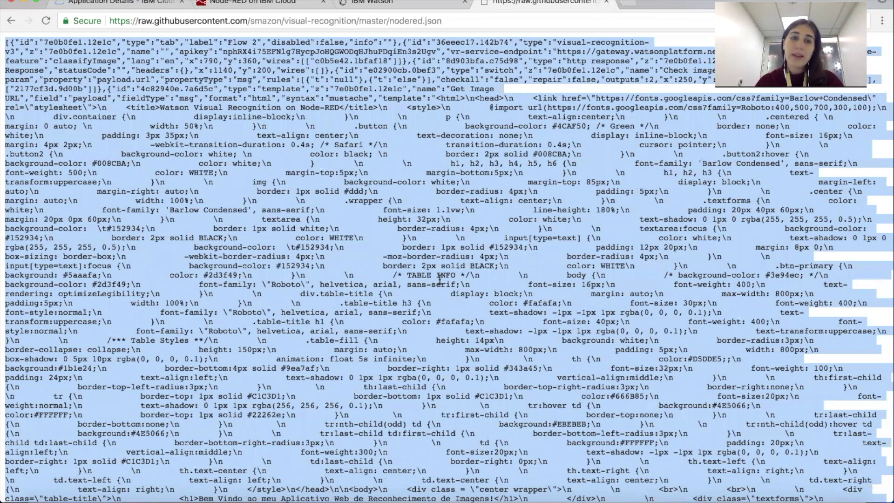
key(ctrl+shift+Tab)
key(ctrl+shift+Tab)
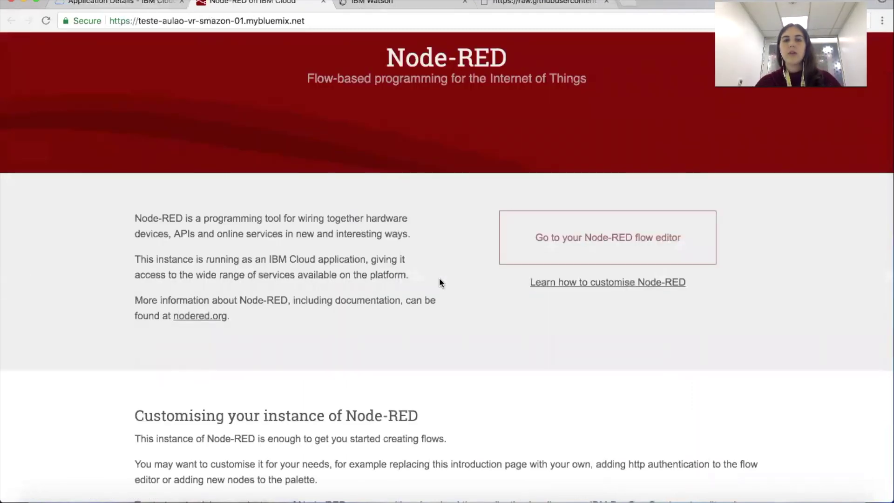
Step: Open the Node-RED flow editor and log in
click(577, 253)
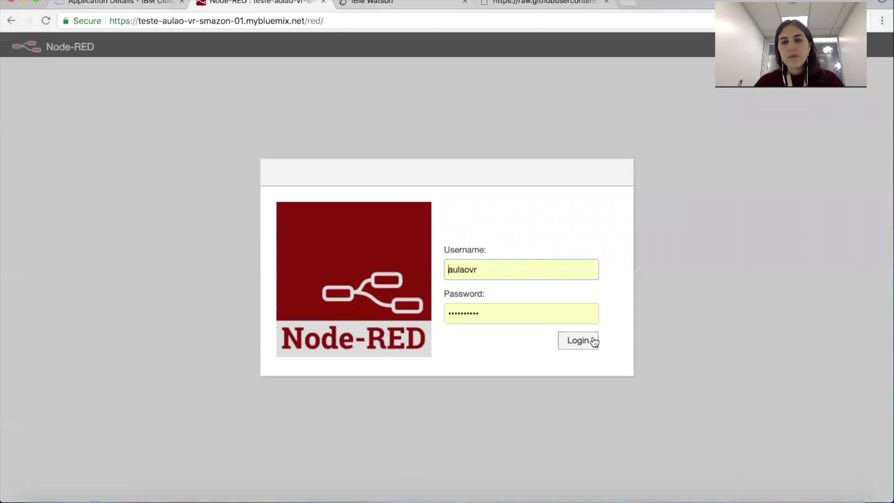
click(593, 341)
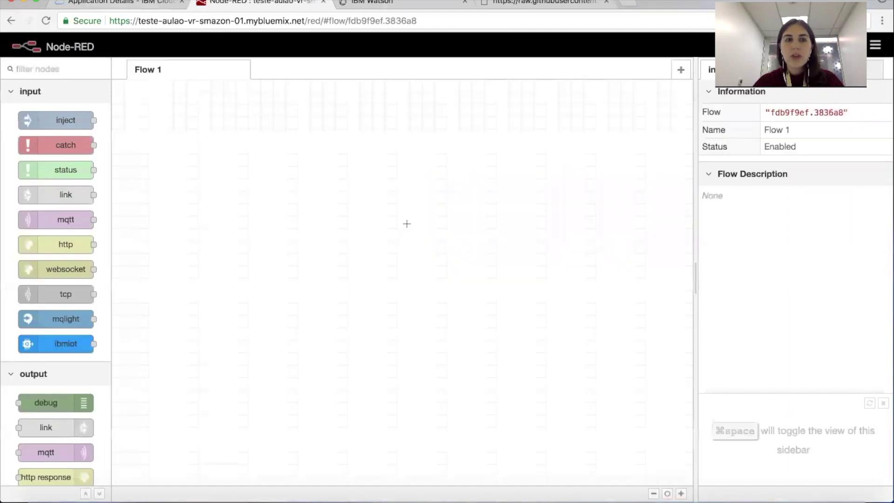
scroll(104, 222, down, 2)
scroll(103, 221, up, 2)
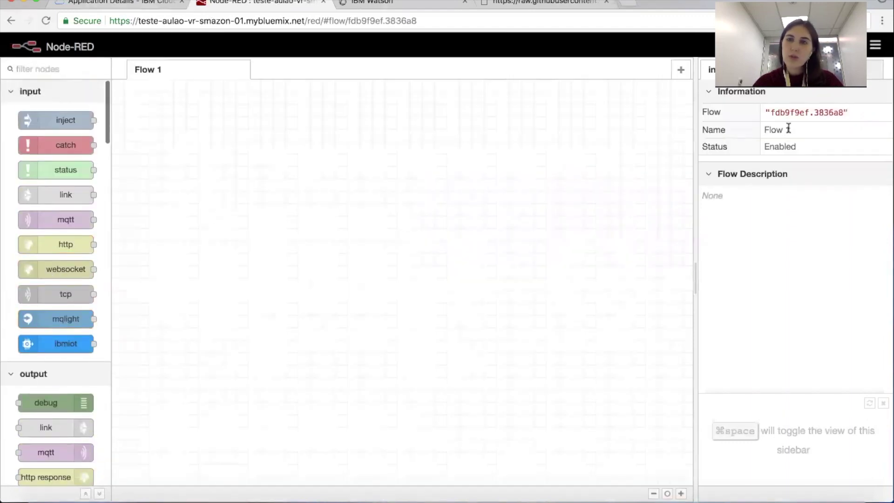
Step: Import the visual recognition flow JSON into the editor from the clipboard
key(super+i)
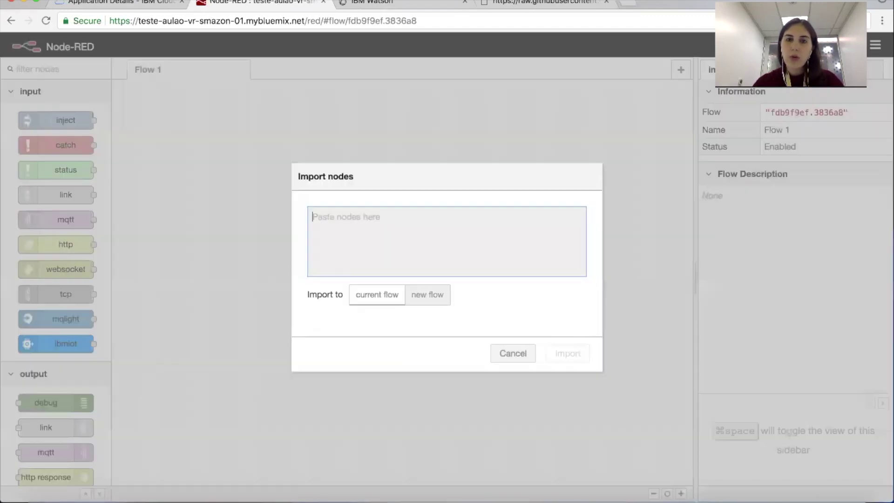
key(Escape)
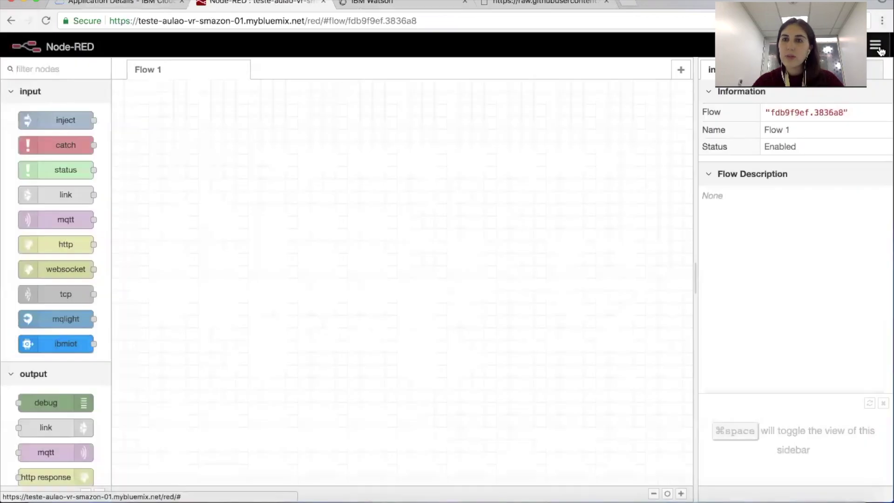
click(881, 51)
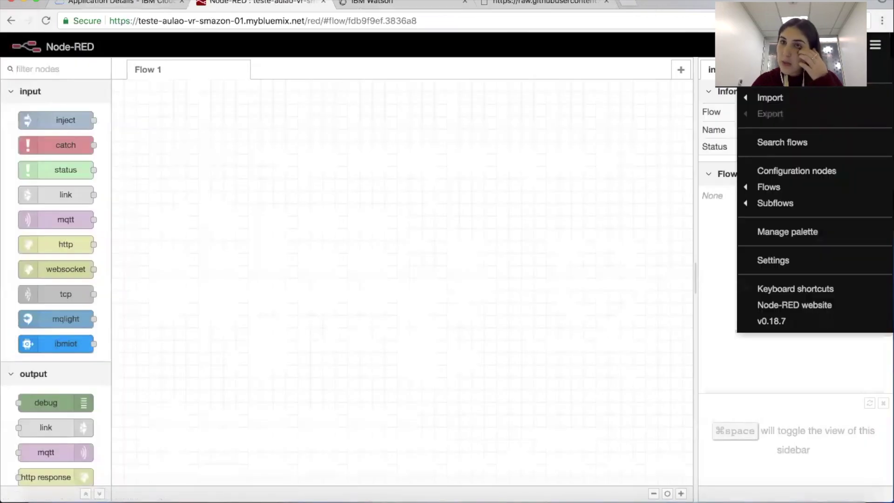
click(772, 98)
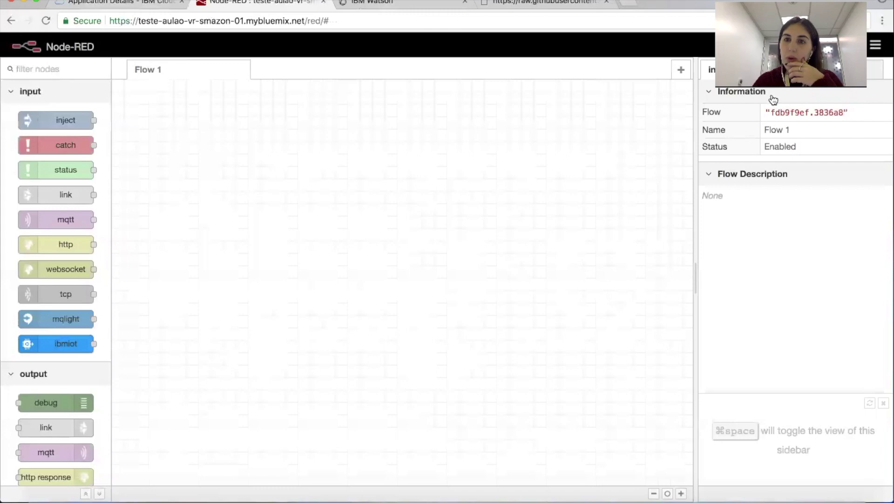
click(882, 49)
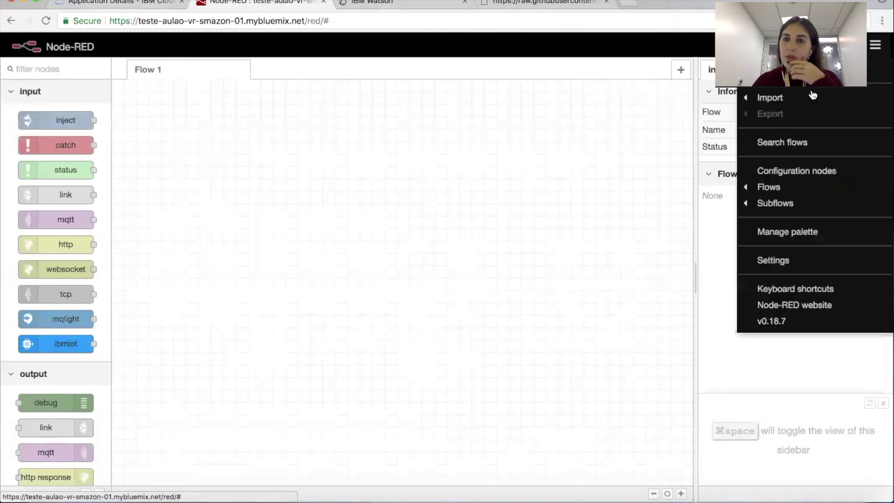
mouse_move(745, 94)
click(666, 100)
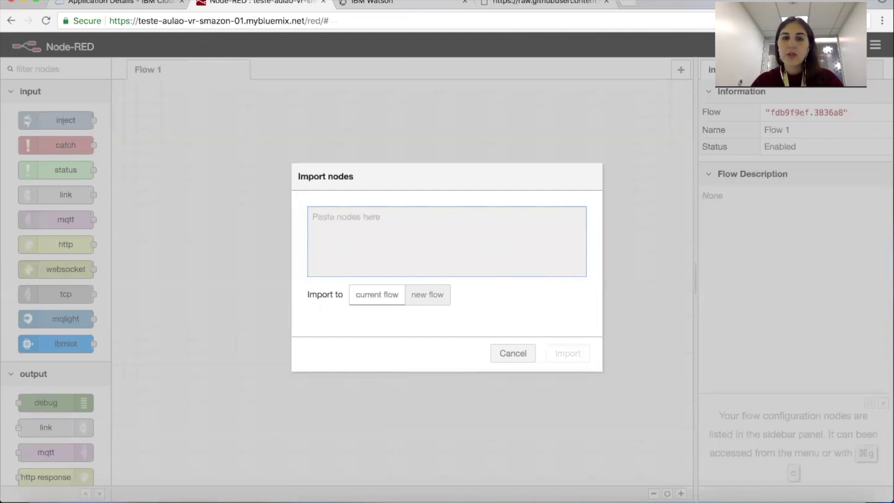
key(super+v)
click(568, 352)
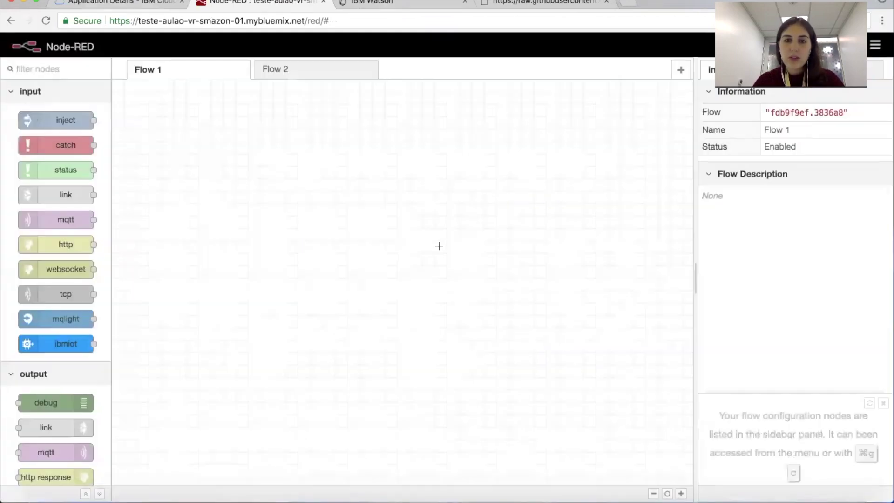
Step: Show Flow 2 and look over its imported nodes, including the [get] /aulaovr endpoint
click(325, 74)
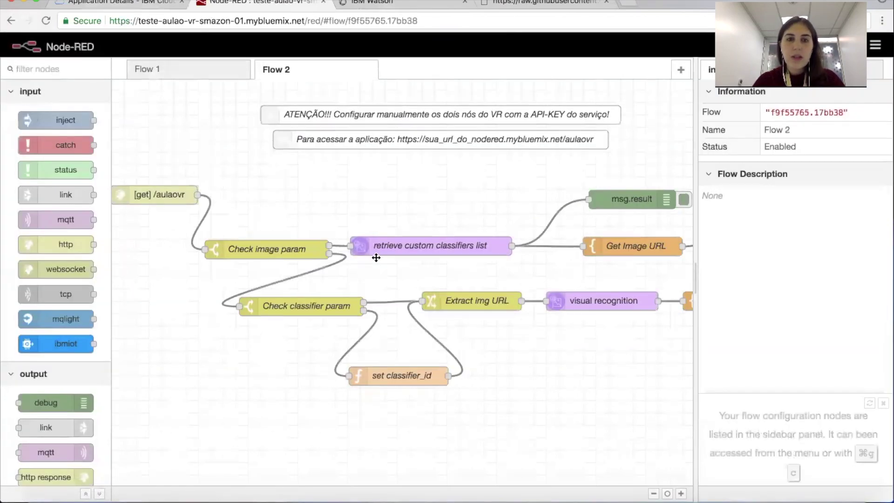
scroll(375, 255, down, 1)
scroll(394, 252, right, 1)
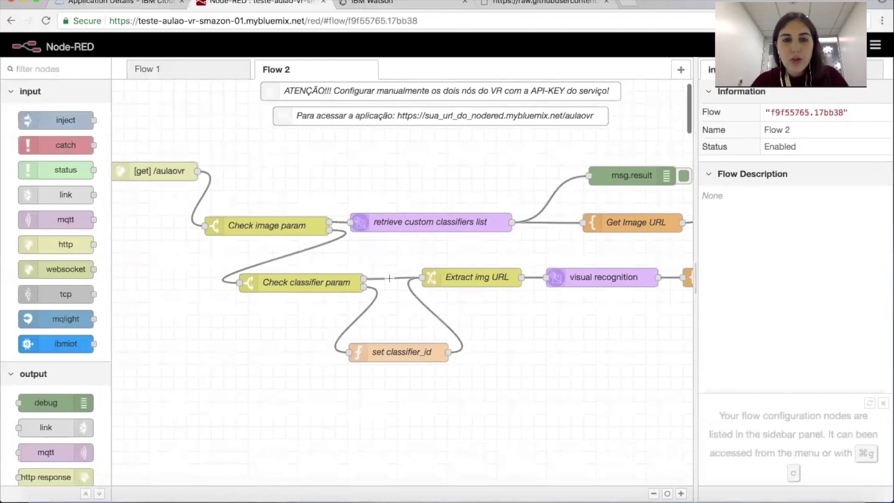
scroll(497, 256, right, 3)
scroll(489, 251, left, 3)
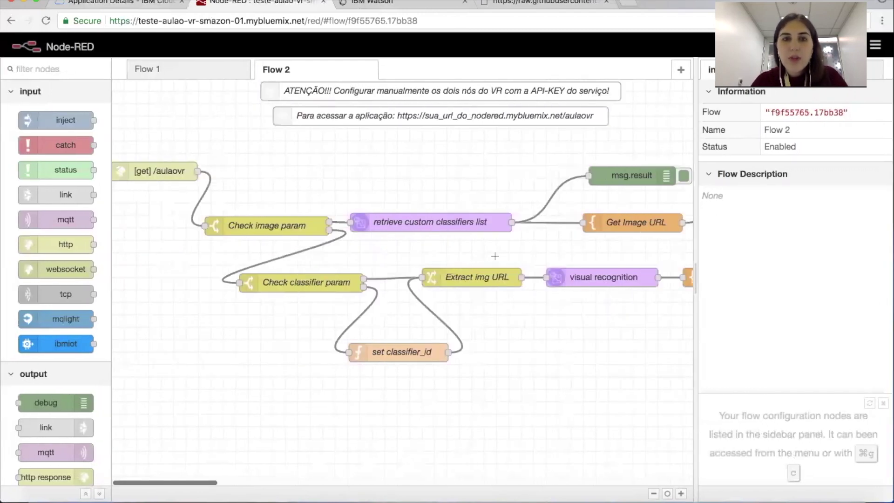
Step: Reveal the watson-vision-combined-qa wdp-writer credential, select its API key, and return to Node-RED
key(ctrl+Tab)
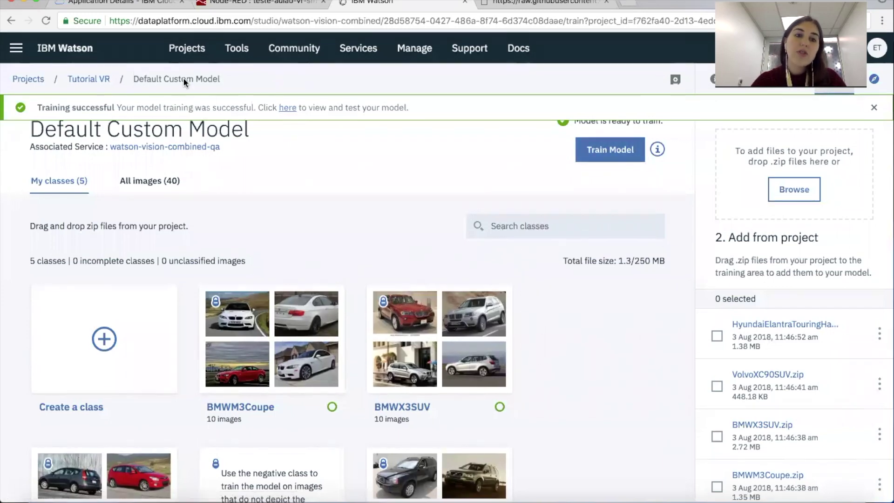
click(162, 148)
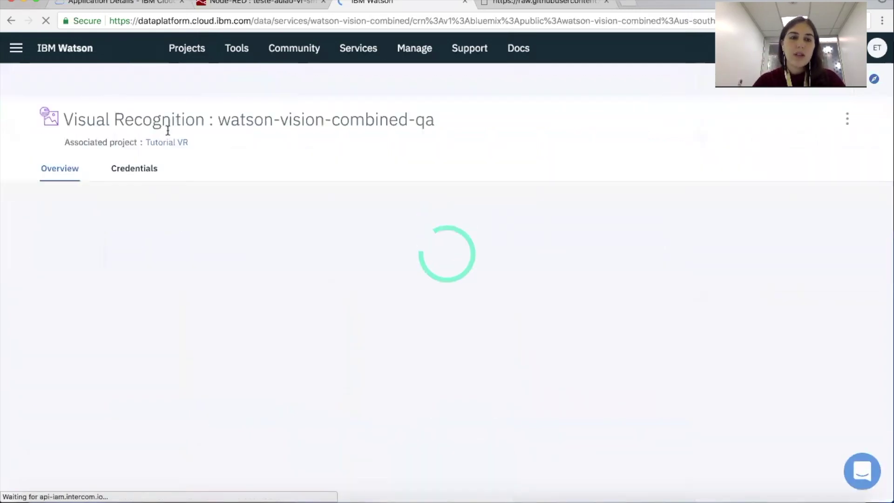
click(134, 170)
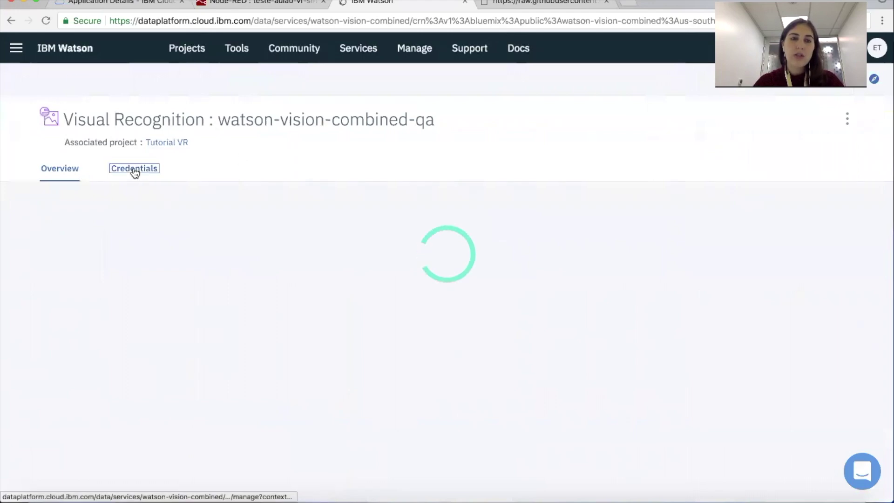
click(281, 298)
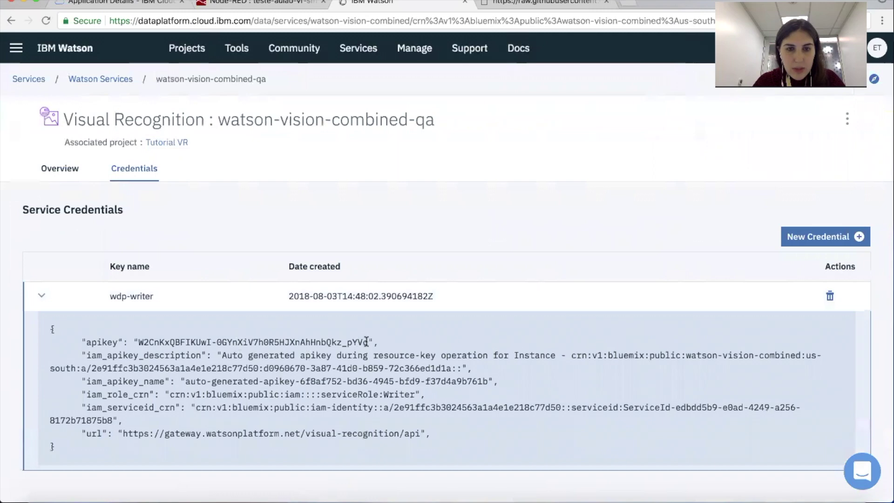
drag(366, 341, 163, 335)
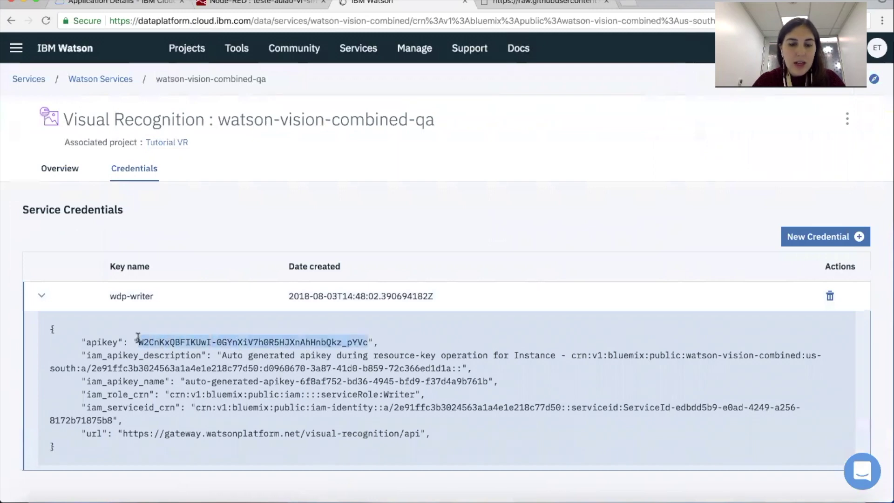
key(super+alt+Left)
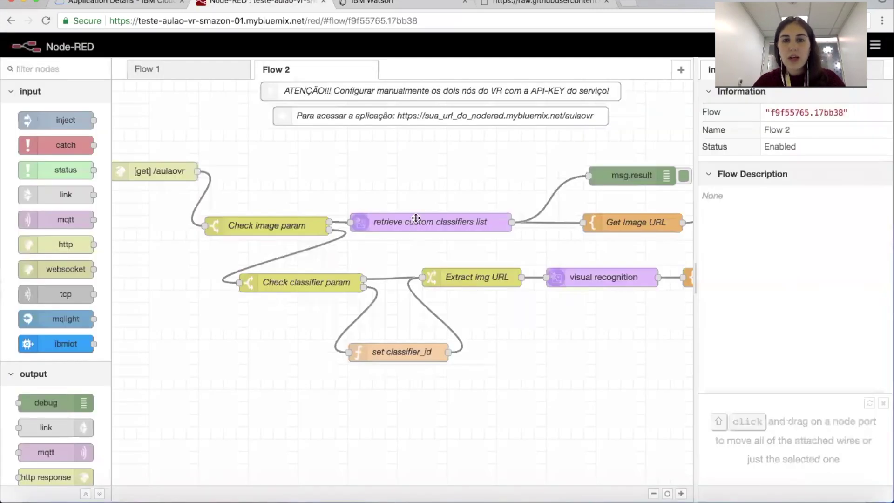
Step: Paste the API key into the retrieve-classifiers and visual recognition nodes, then deploy Flow 2
double_click(416, 218)
click(494, 156)
key(super+v)
click(664, 93)
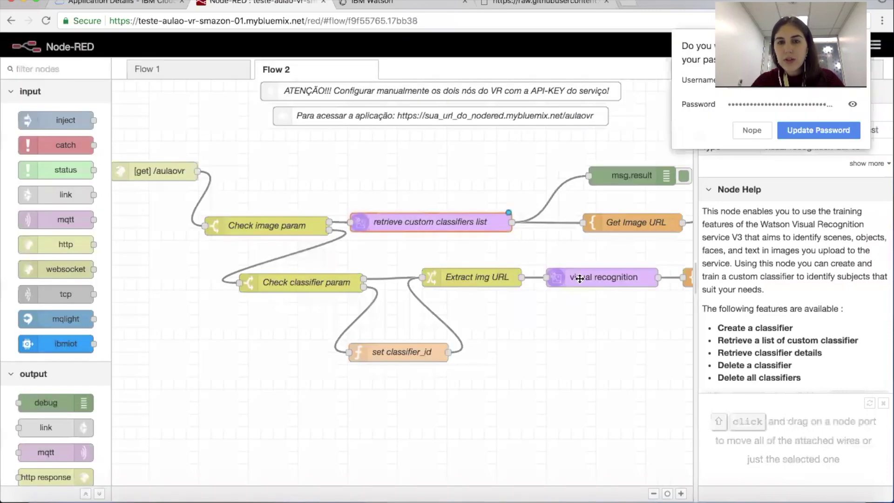
double_click(580, 279)
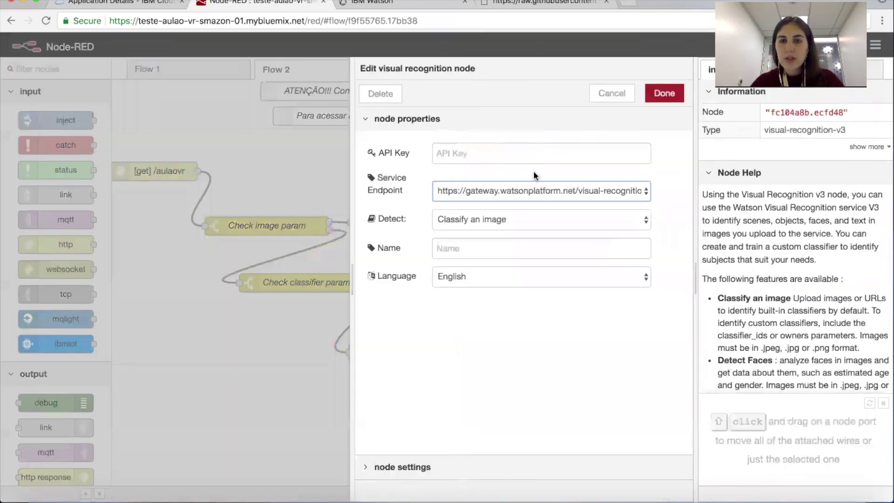
click(532, 159)
key(super+v)
click(663, 92)
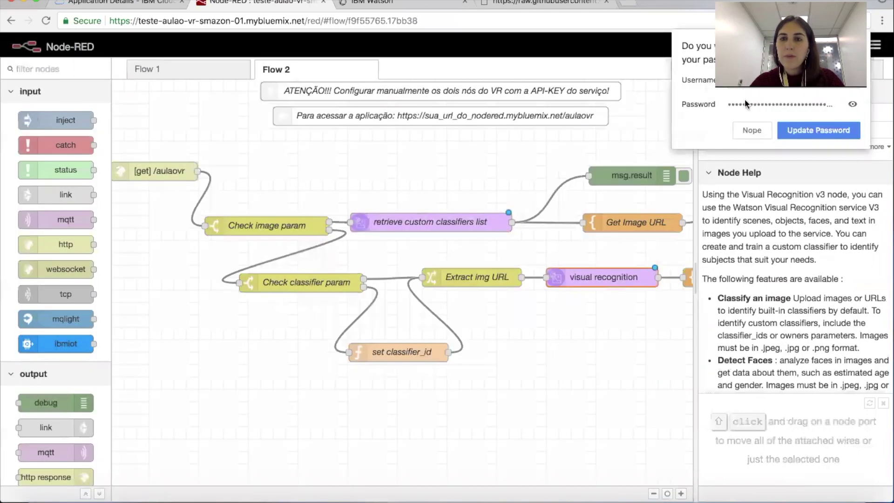
click(793, 131)
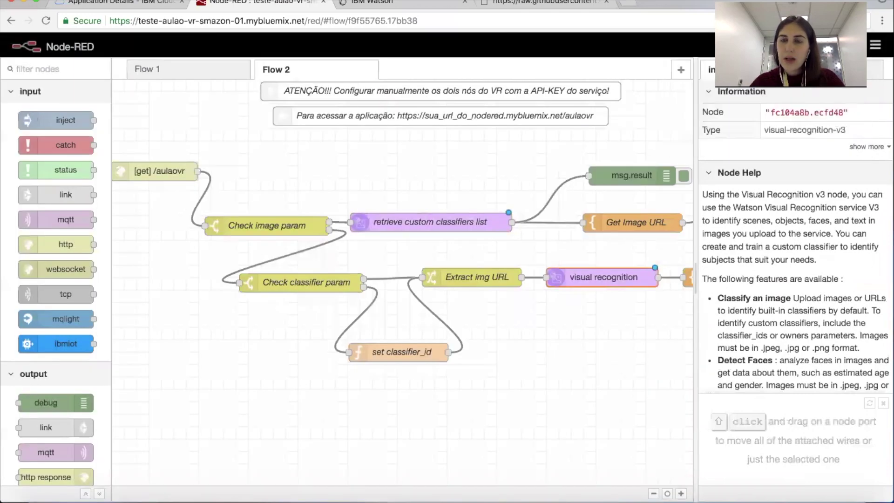
click(833, 46)
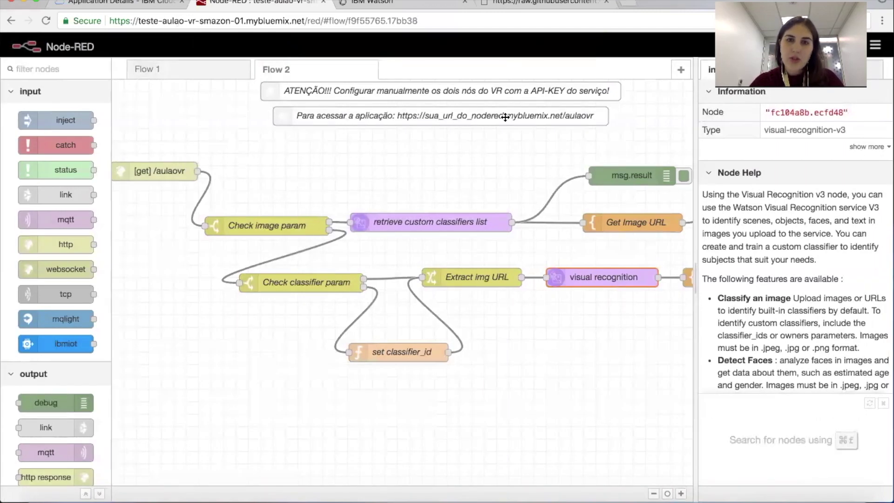
Step: Open the /aulaovr app page in a new tab, based on the editor's web address
click(239, 22)
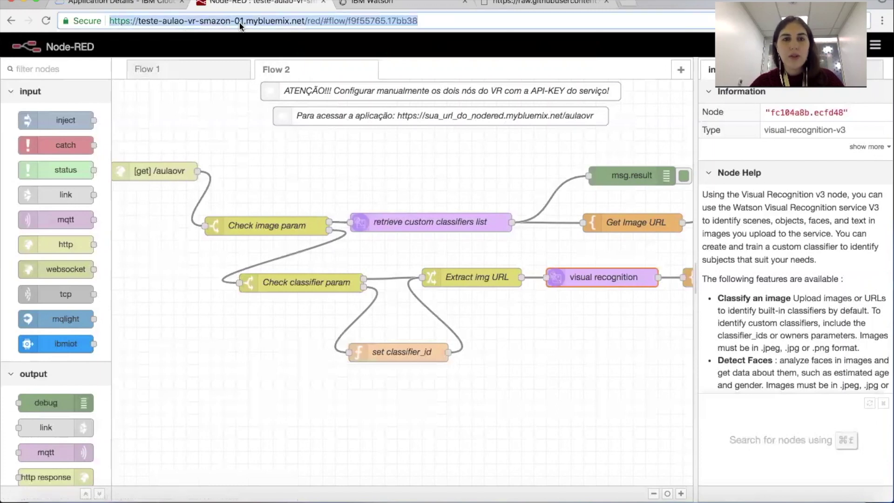
key(ctrl+c)
key(ctrl+t)
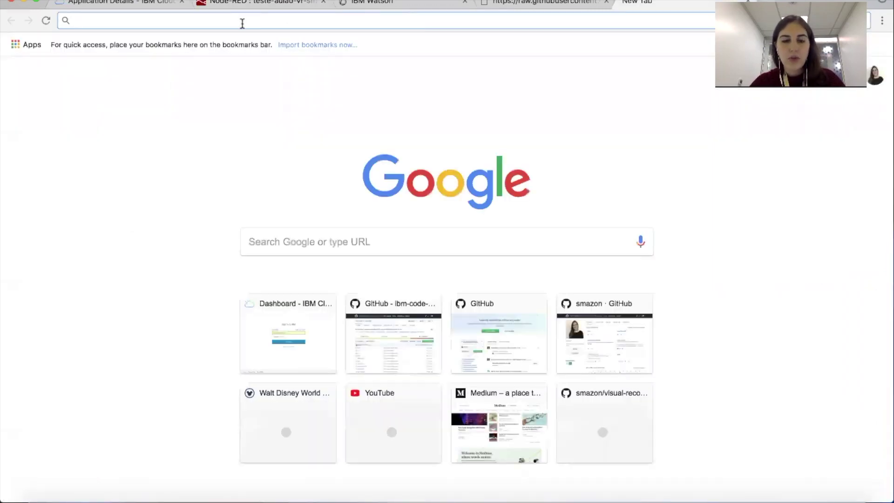
key(ctrl+v)
drag(270, 22, 383, 23)
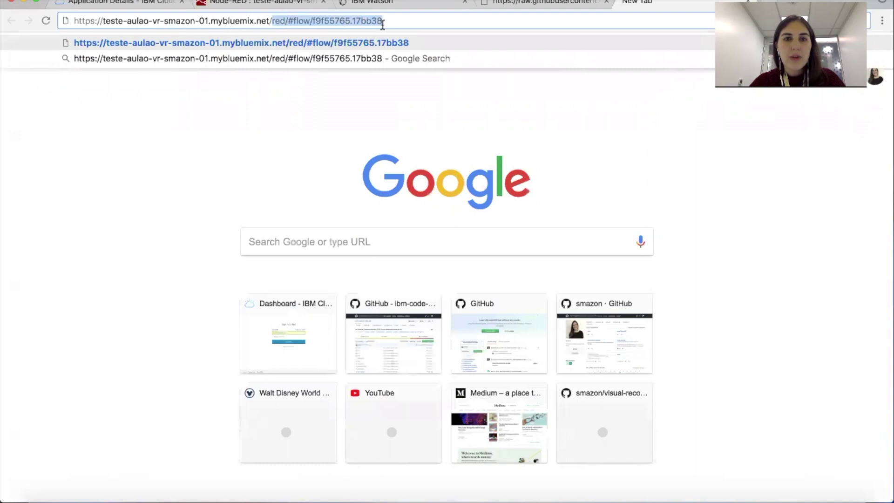
key(BackSpace)
text(aulaovr)
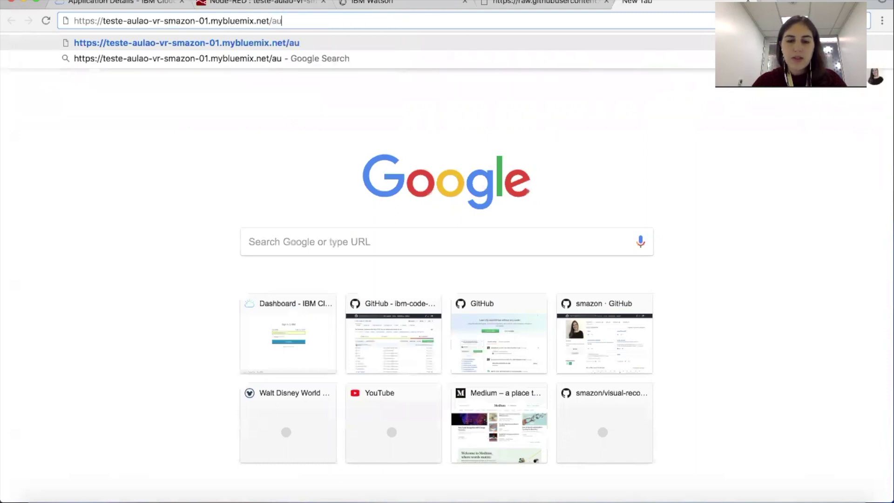
key(Return)
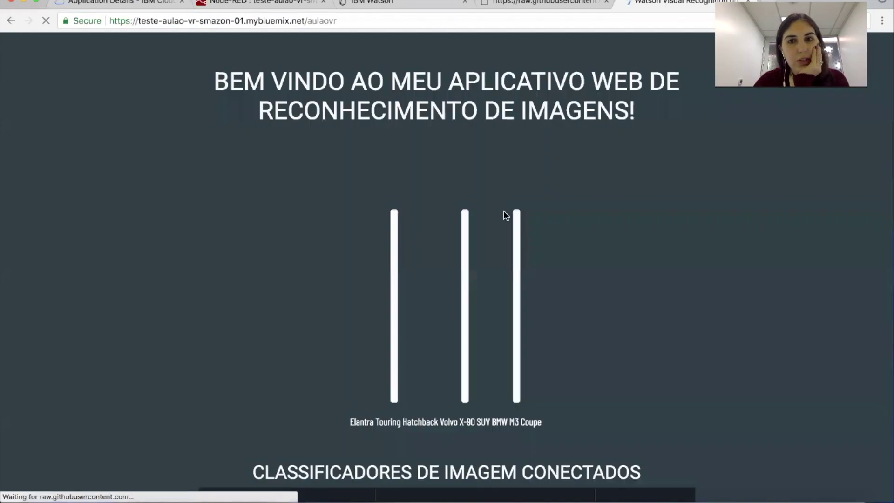
Step: Scroll through the page showing three car images and both classifiers marked ready
scroll(511, 280, down, 2)
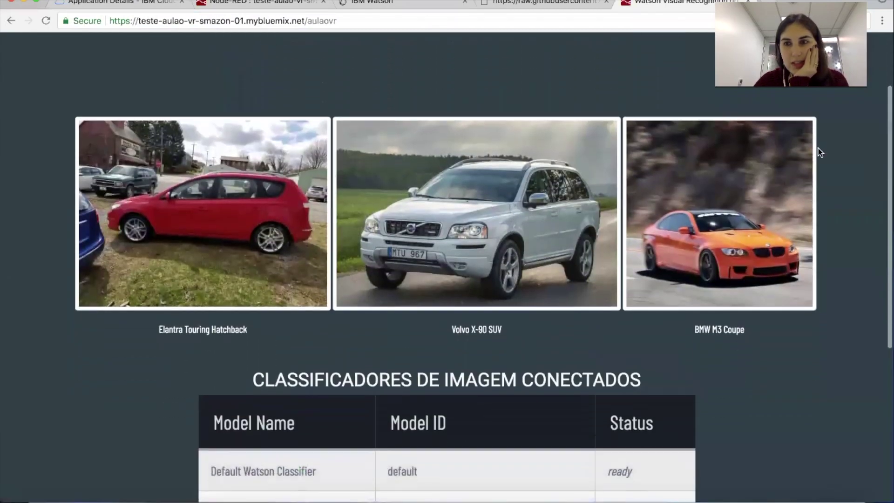
scroll(507, 292, down, 4)
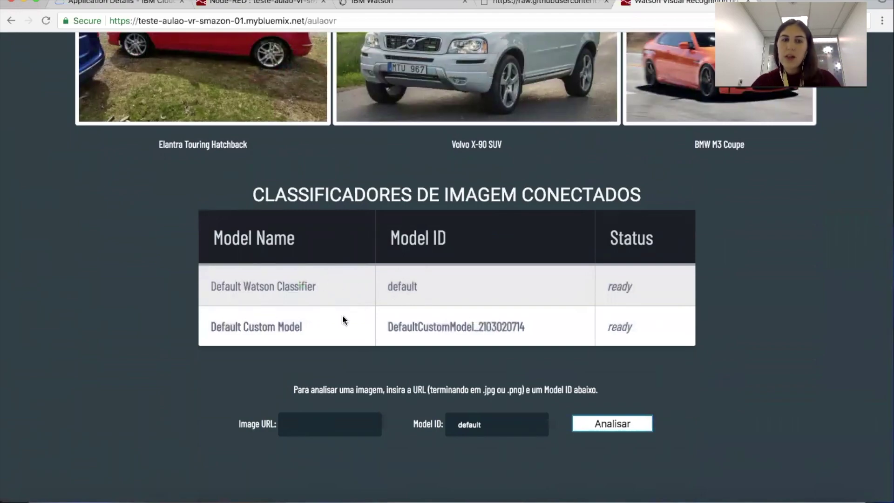
scroll(339, 319, up, 1)
scroll(339, 318, up, 4)
scroll(338, 318, down, 4)
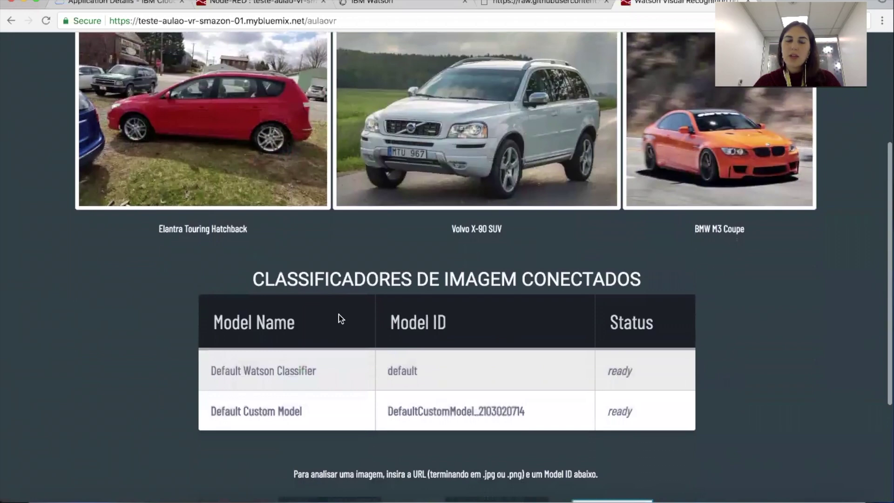
scroll(338, 318, up, 3)
scroll(339, 315, down, 3)
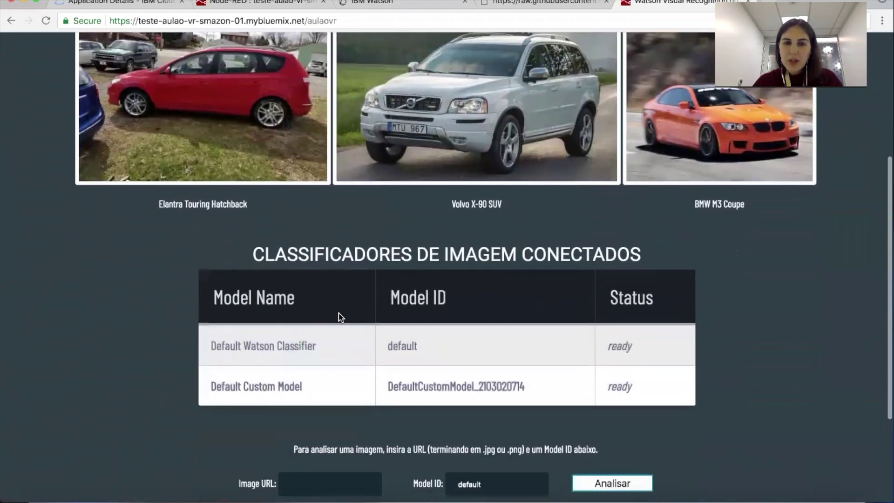
Step: Paste the Elantra hatchback image address into Image URL and analyse it with the default model
right_click(243, 114)
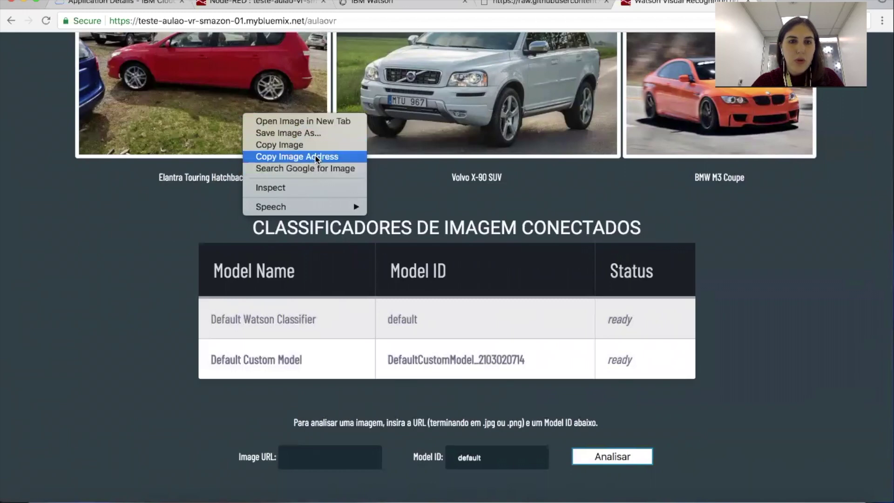
click(314, 157)
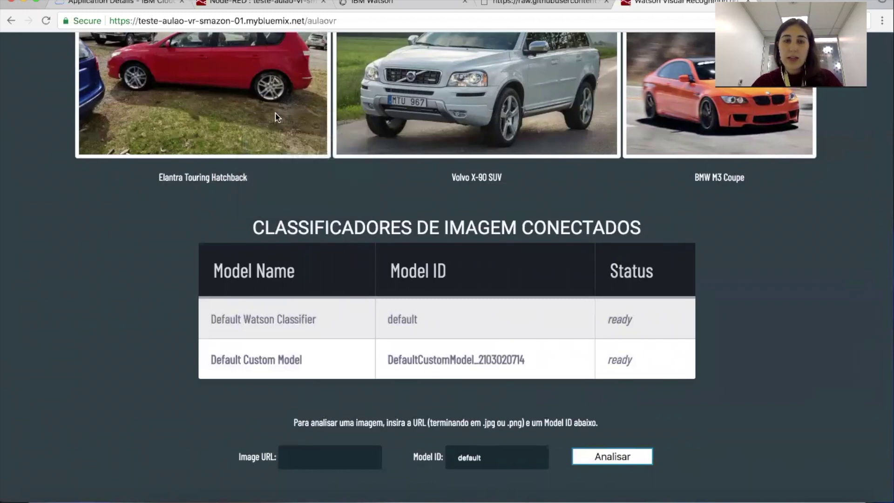
click(303, 457)
key(ctrl+v)
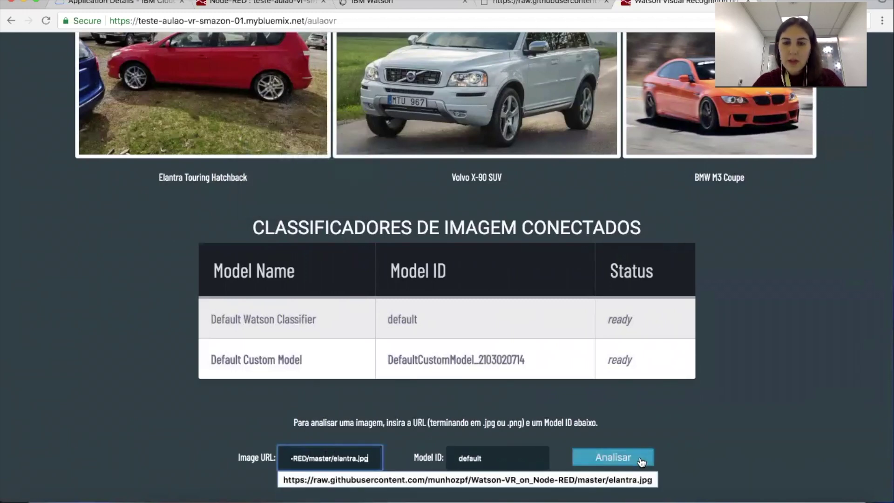
click(635, 458)
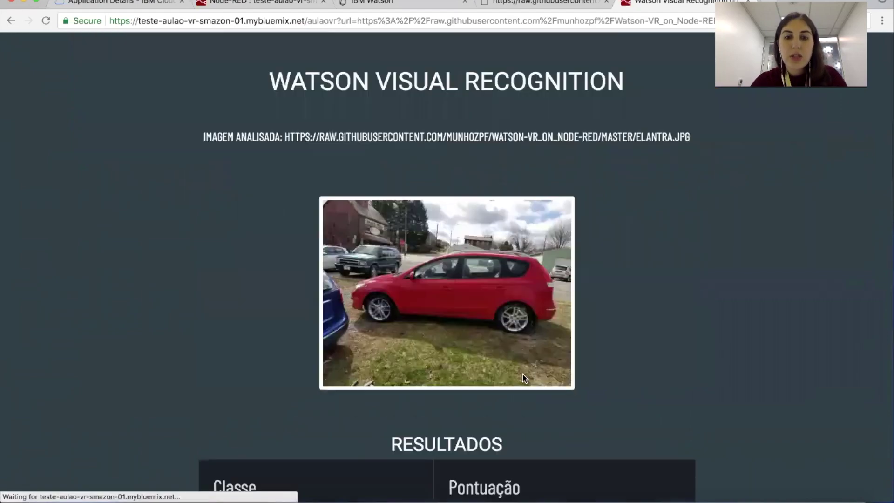
Step: Review the class scores (vehicle 0.949, car 0.948), then go back to the home page
scroll(508, 369, down, 5)
scroll(508, 370, down, 3)
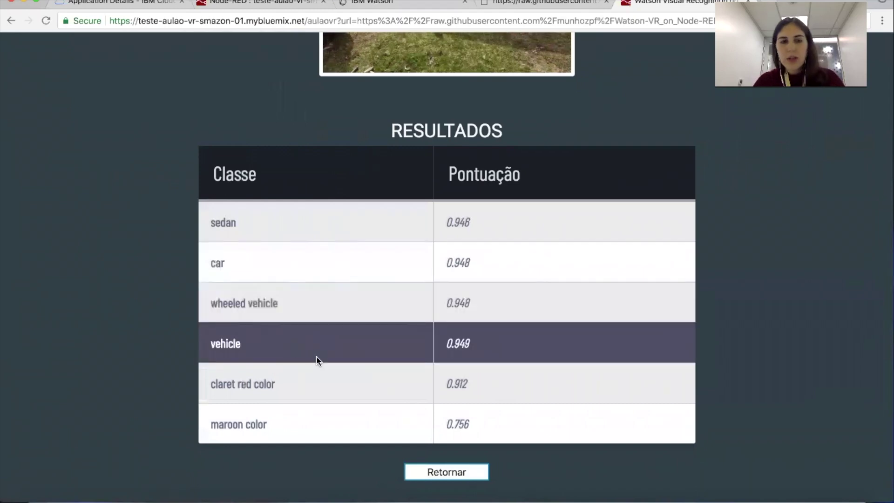
scroll(306, 377, up, 12)
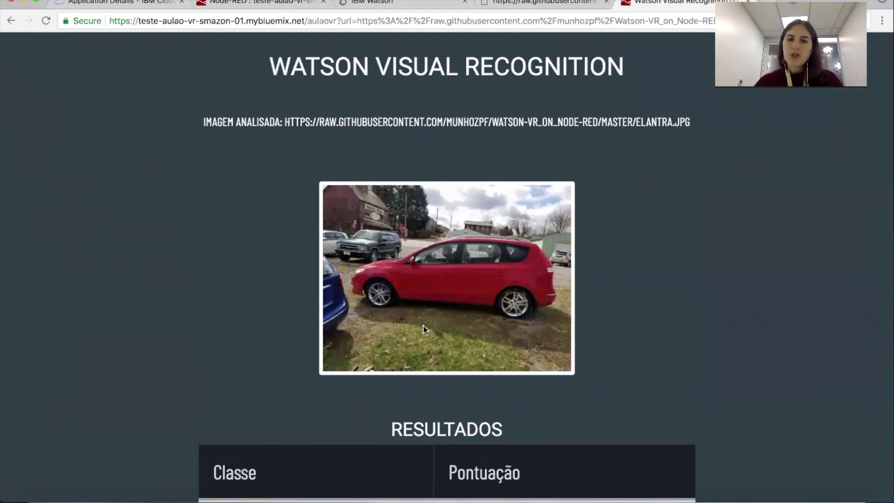
scroll(424, 329, down, 14)
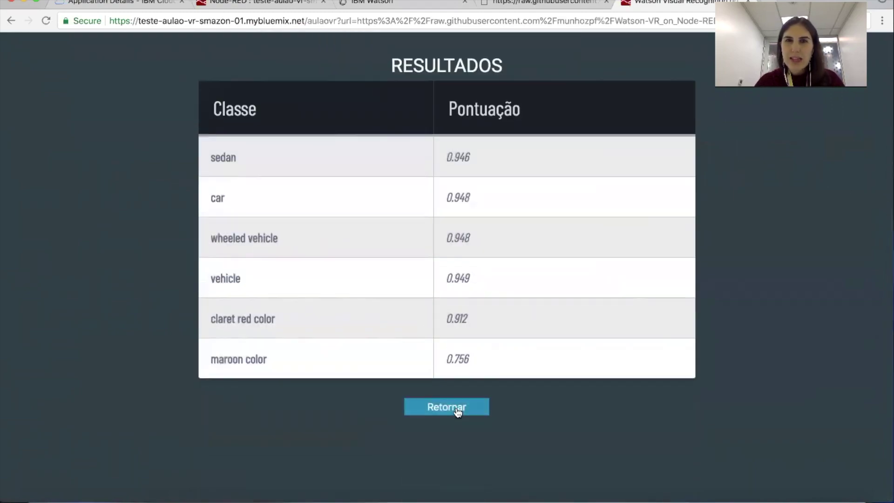
click(457, 412)
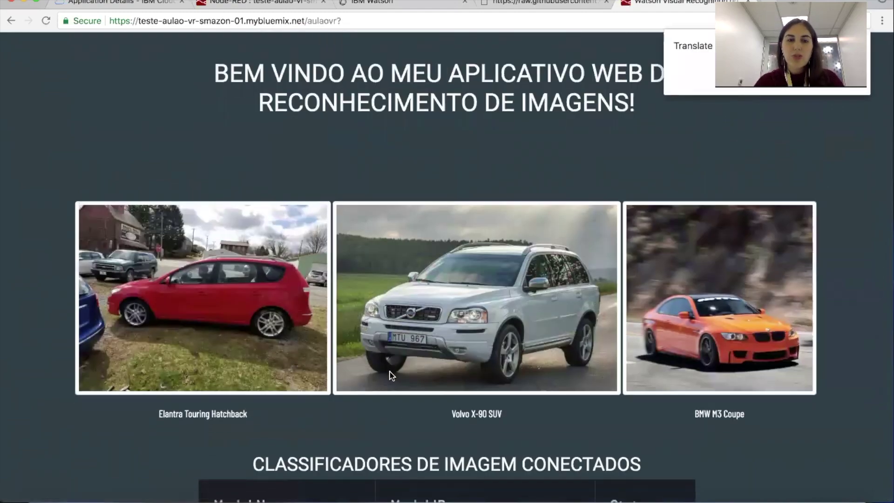
Step: Paste the Elantra image address into Image URL again, leaving Model ID at default
scroll(389, 371, down, 10)
click(357, 343)
key(super+v)
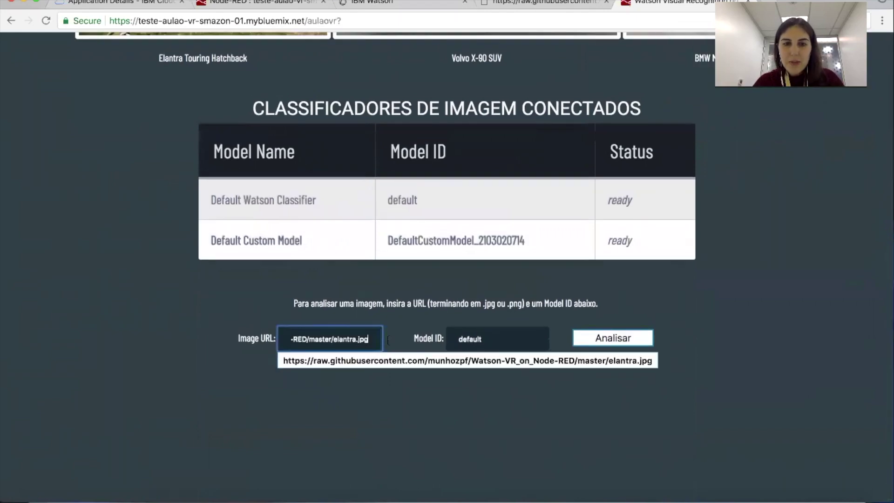
click(490, 335)
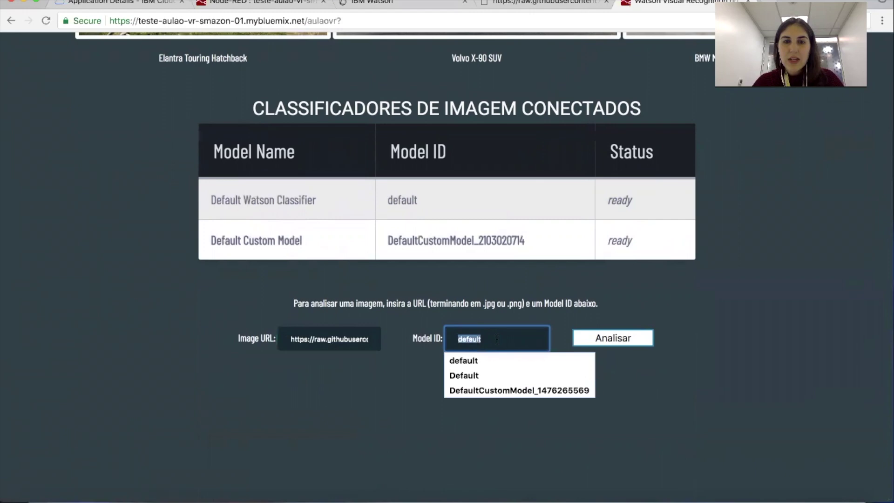
click(501, 234)
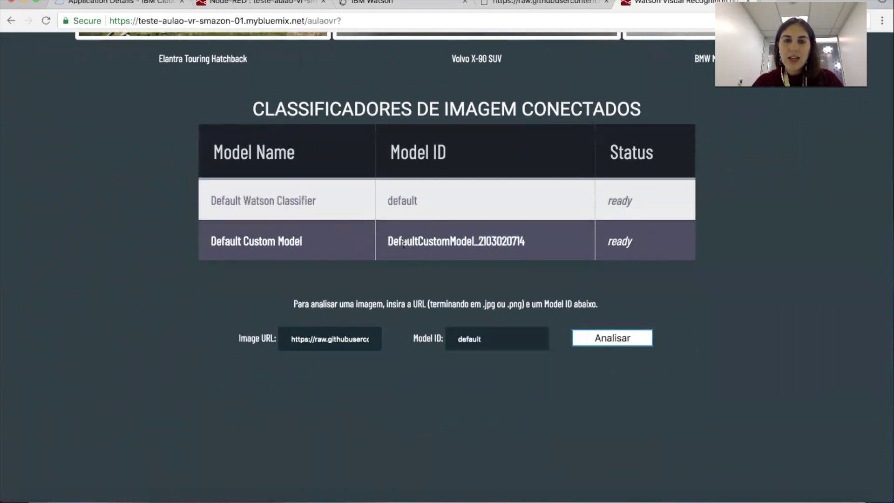